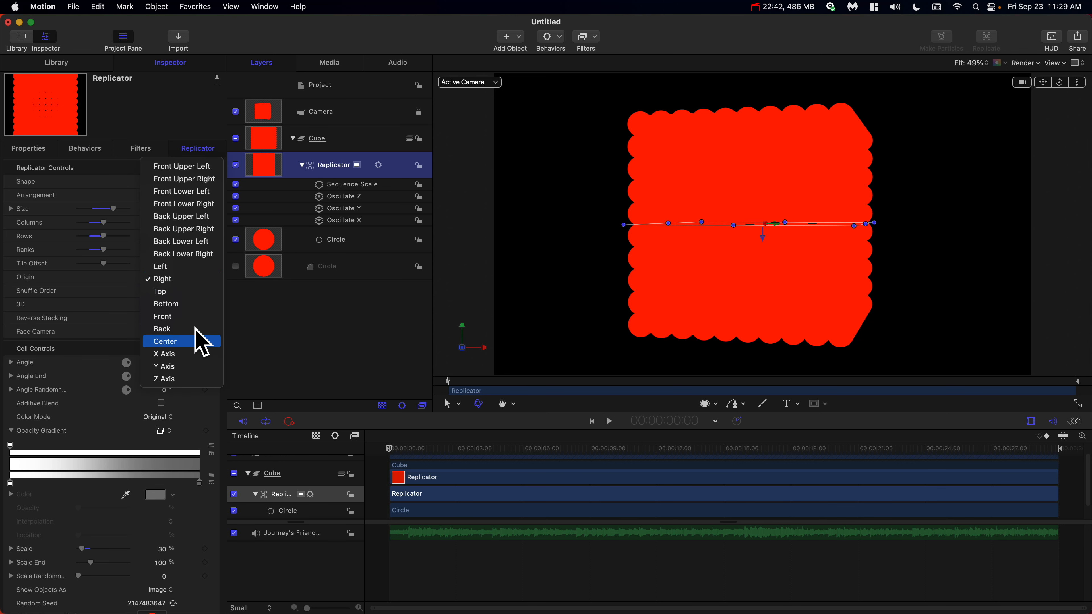
Set the Sequence Scale behavior's Unit Size to All.
left_click(242, 308)
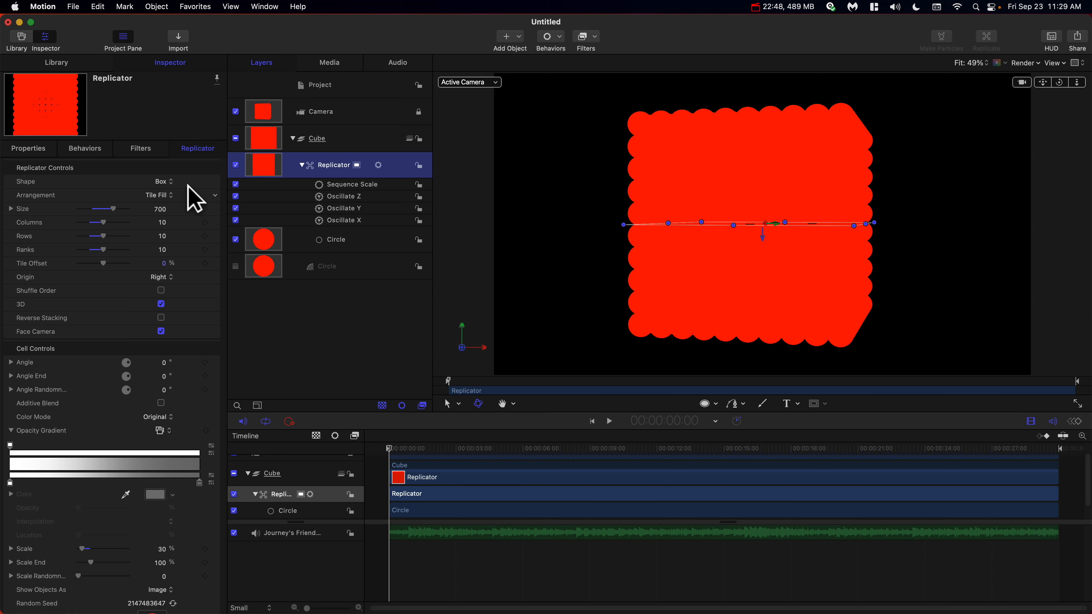
left_click(334, 188)
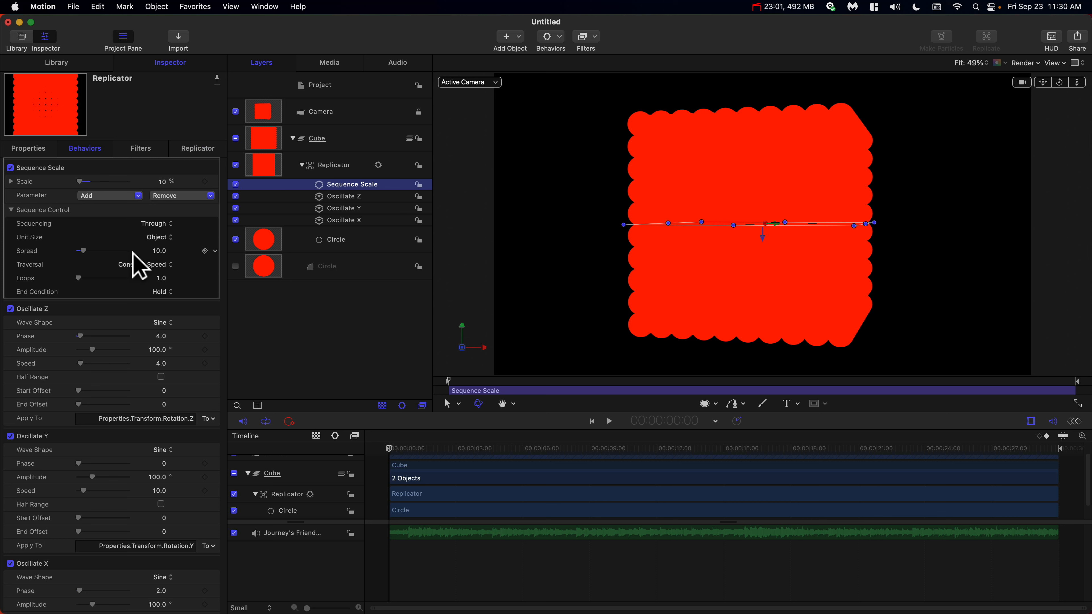
left_click(152, 237)
left_click(153, 263)
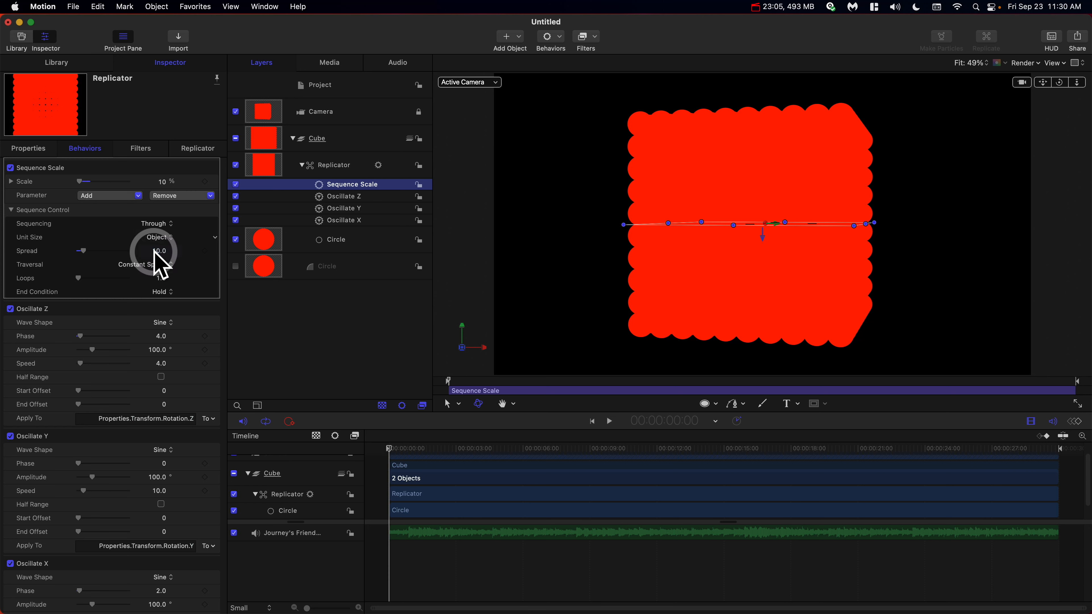
left_click(158, 238)
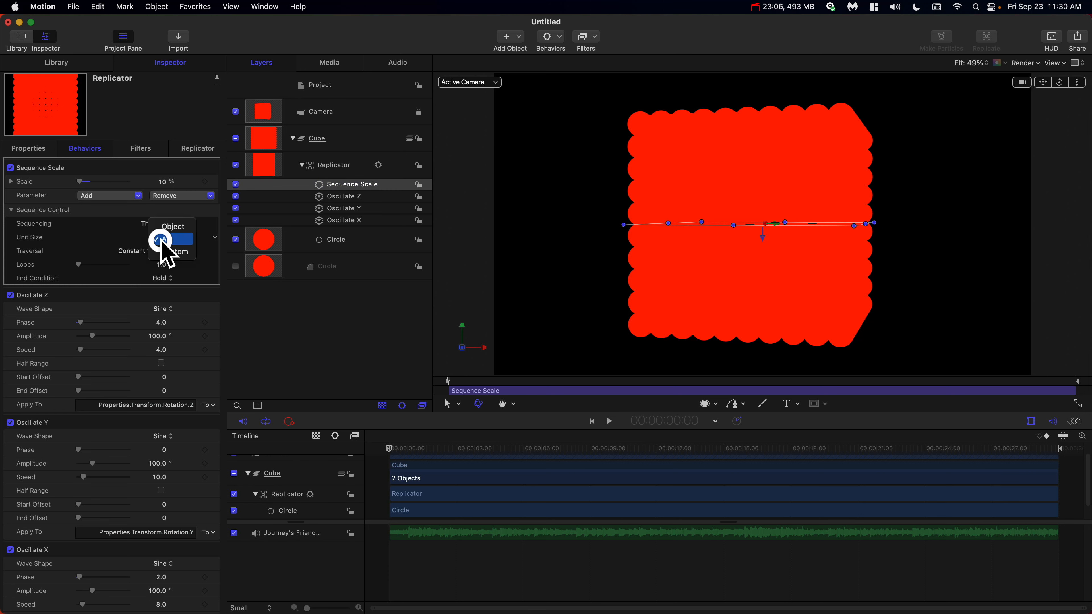
left_click(164, 225)
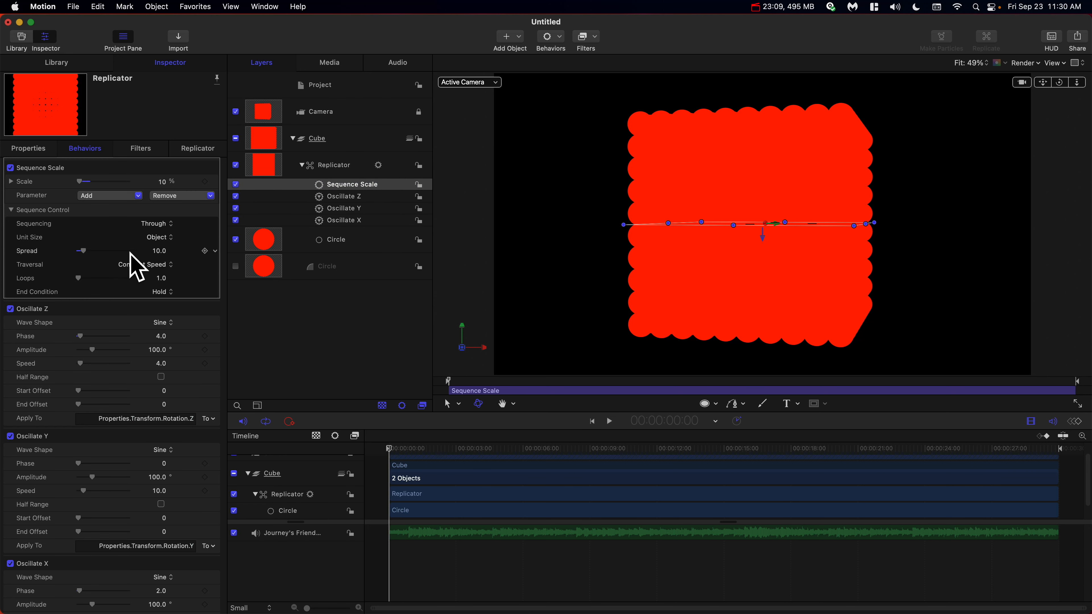
left_click(152, 237)
left_click(158, 251)
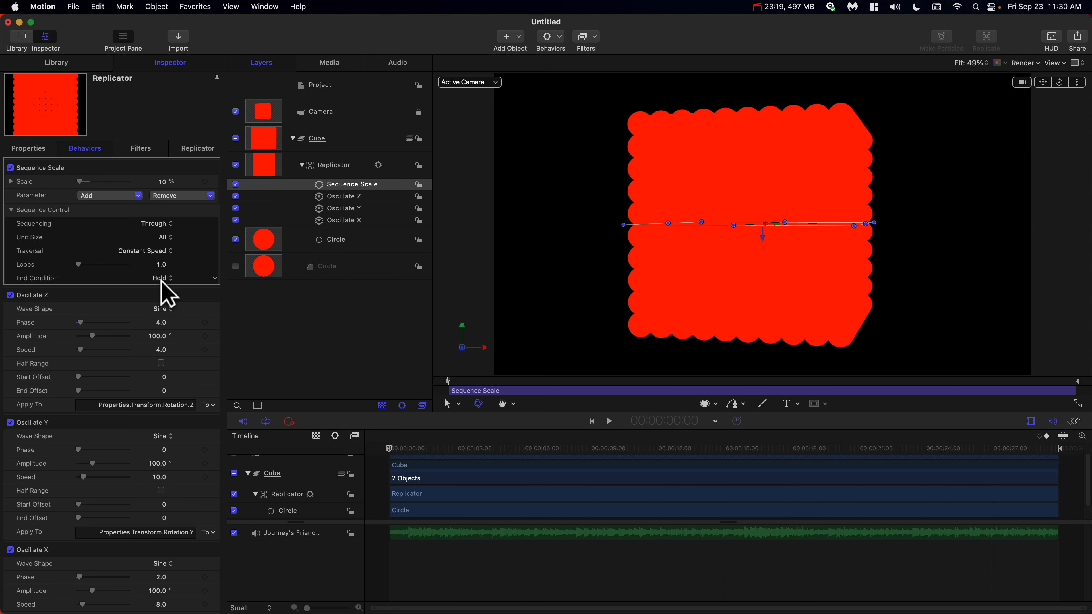
Set the Sequence Scale behavior's Traversal to Custom.
left_click(151, 251)
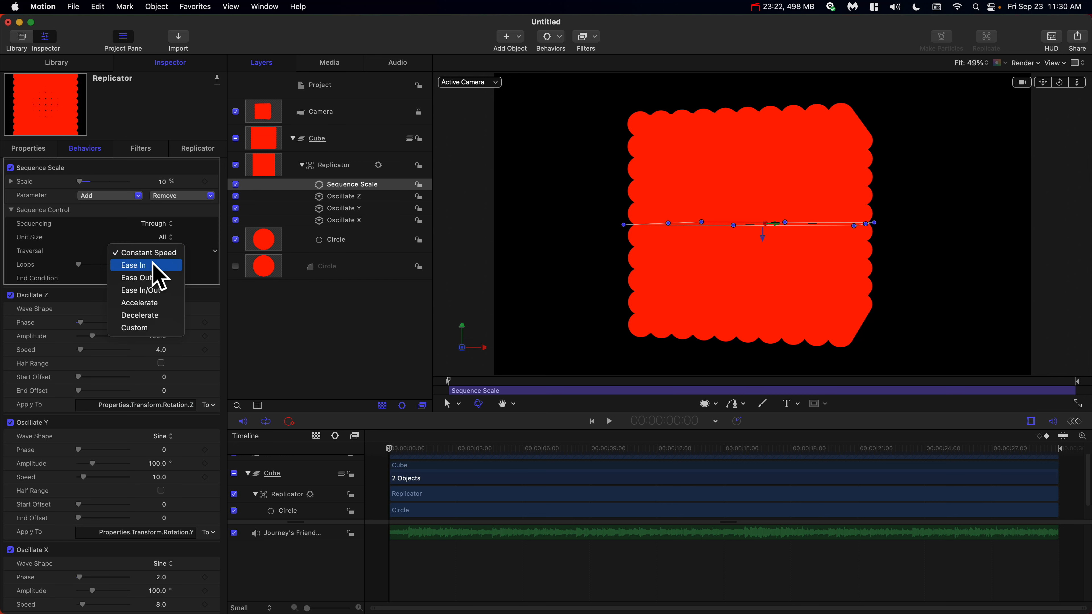
left_click(151, 254)
left_click(150, 254)
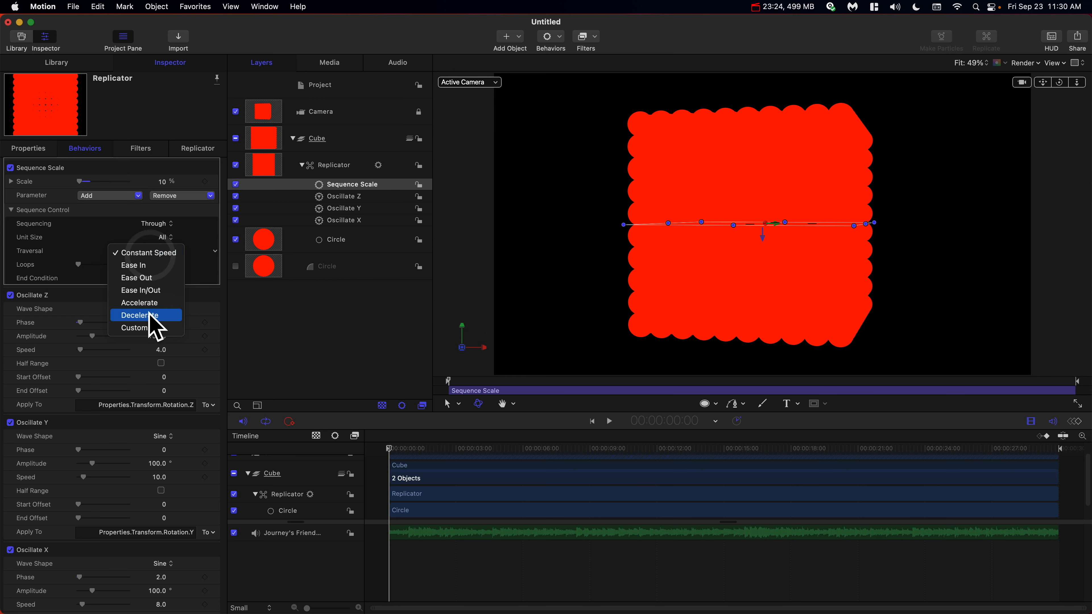
left_click(151, 327)
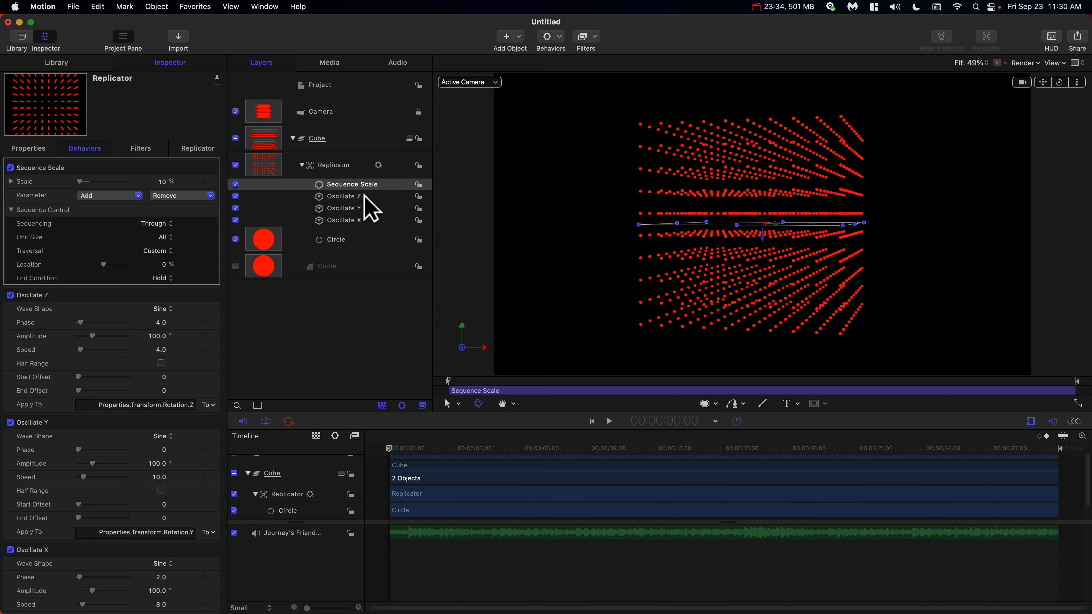
Add a Sequence Replicator behavior to the Replicator layer.
left_click(342, 166)
left_click(552, 38)
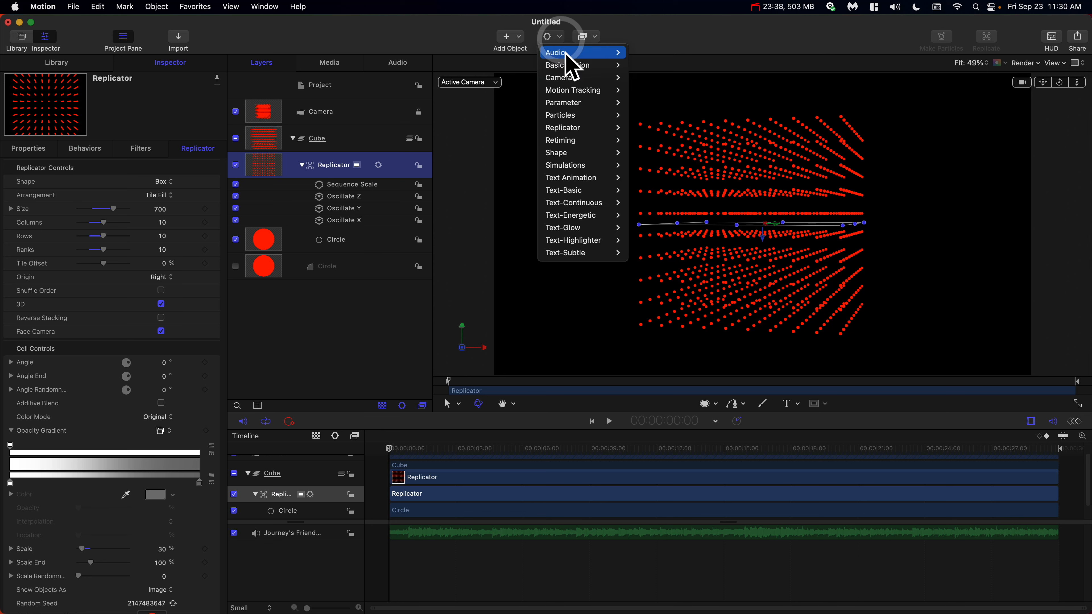
mouse_move(584, 127)
left_click(649, 128)
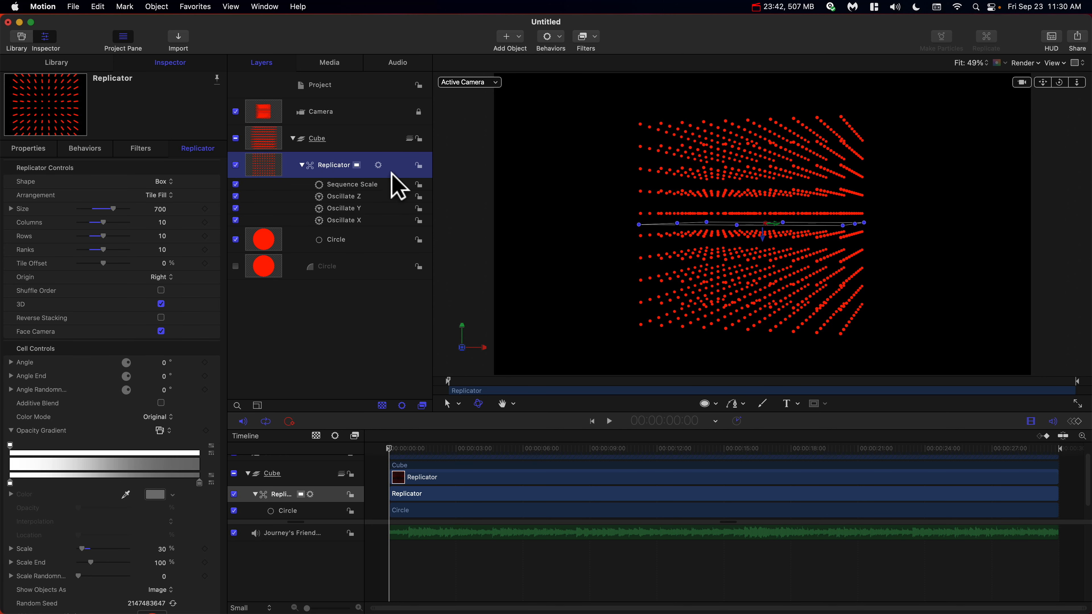
Rename the new Sequence Replicator behavior to Sequence Opacity.
double_click(361, 186)
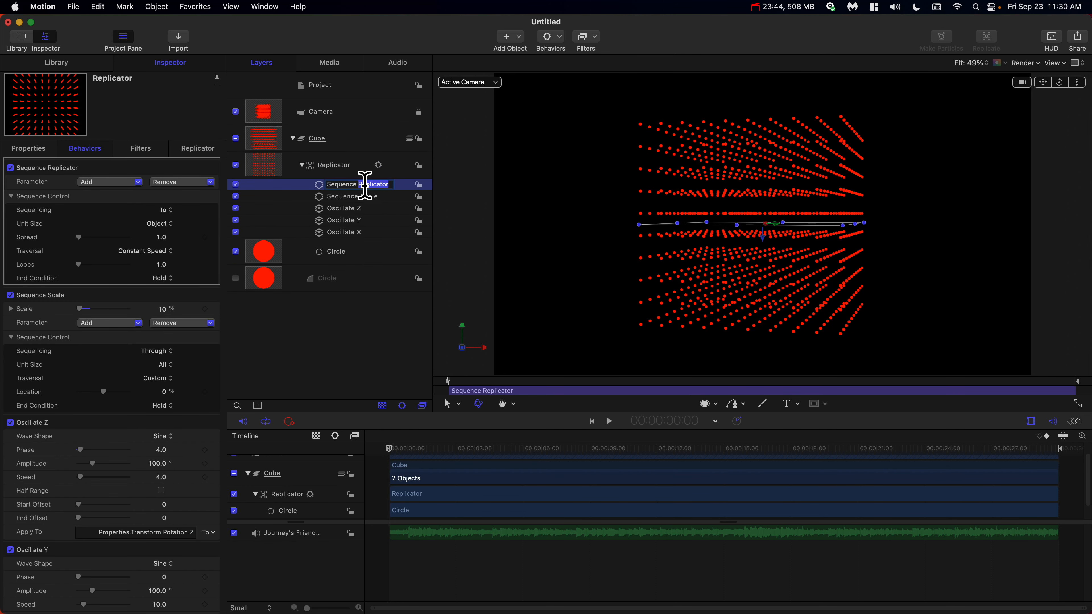
type("Opacity")
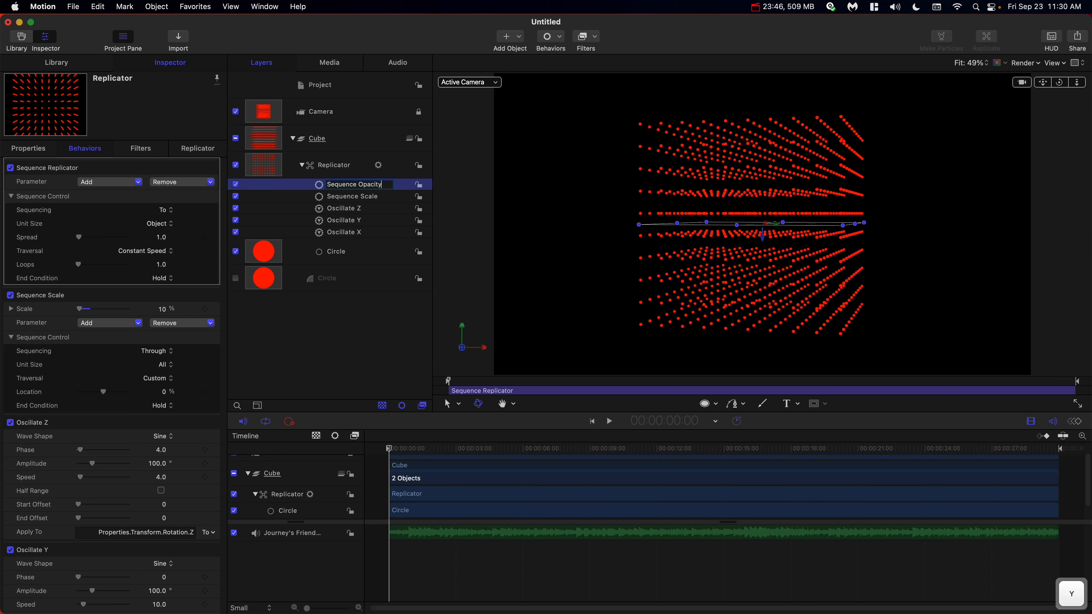
key("Return")
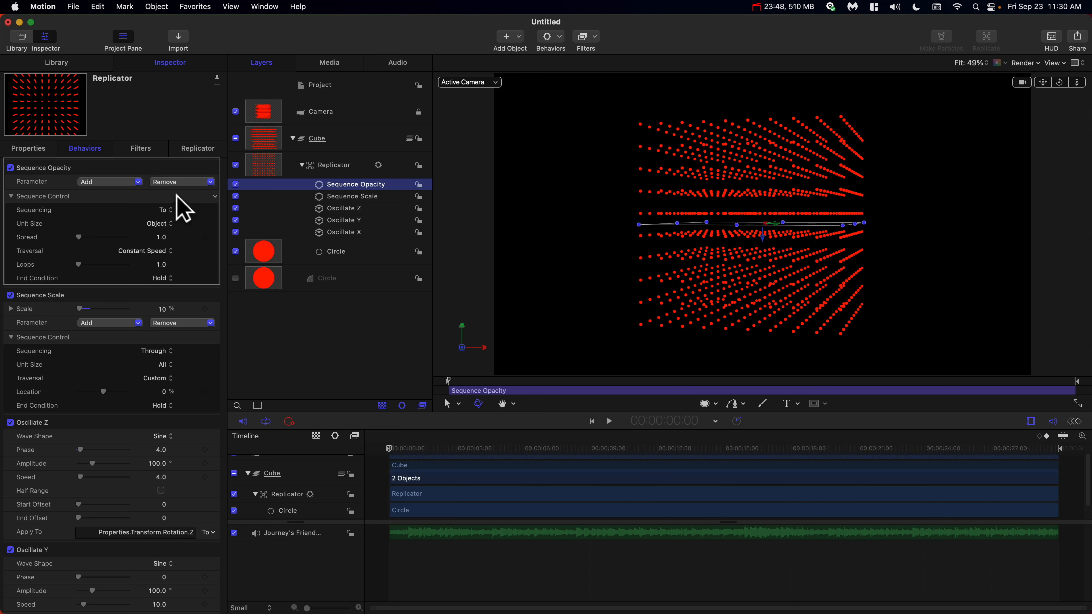
Add the Opacity parameter to the Sequence Opacity behavior and set it to 20%.
left_click(122, 184)
left_click(121, 217)
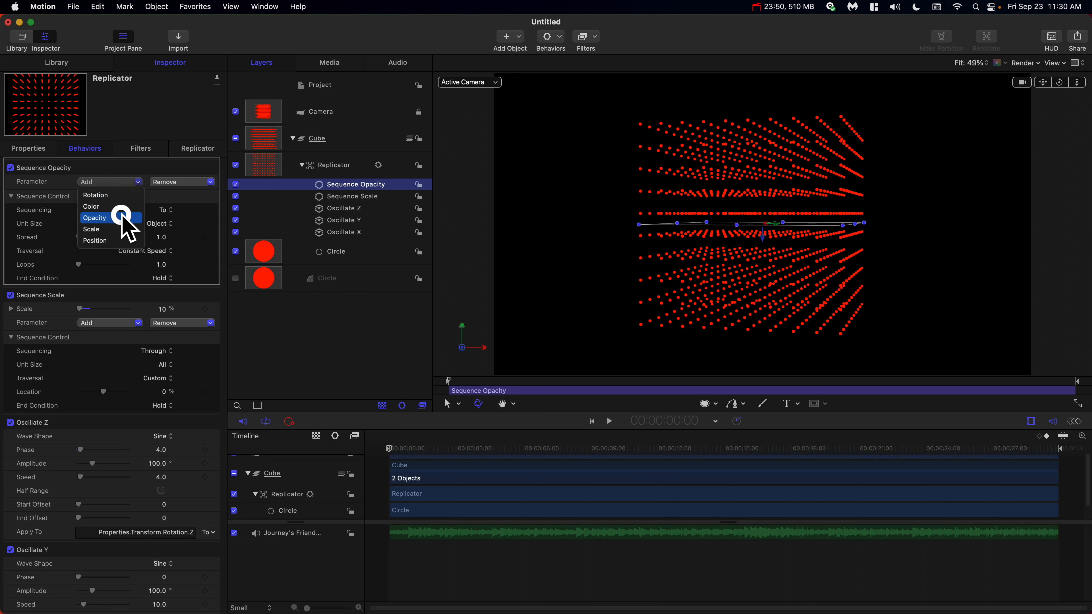
left_click(146, 181)
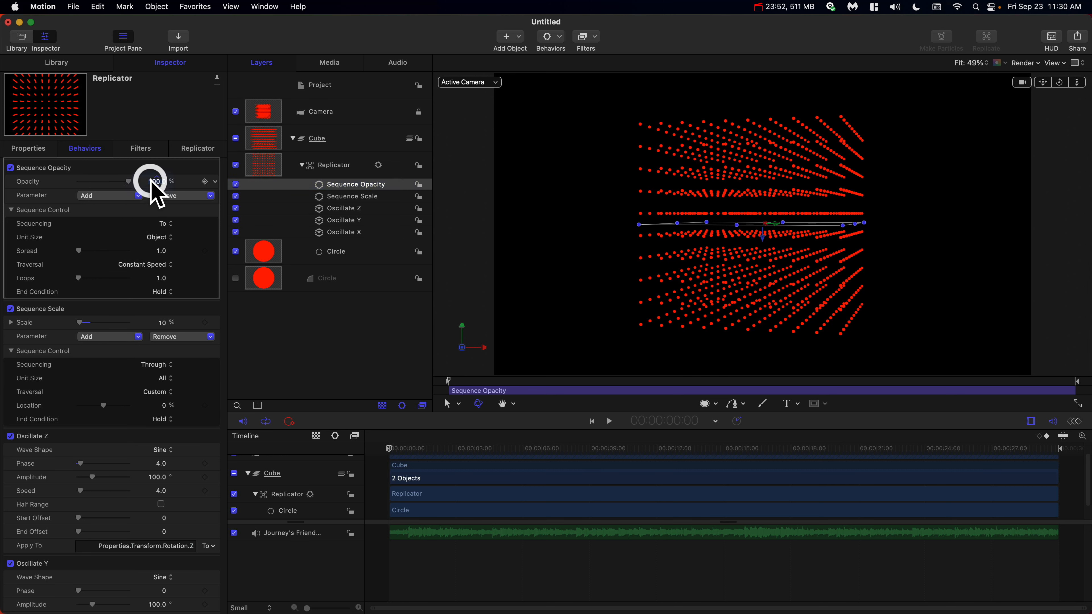
type("20")
key("Return")
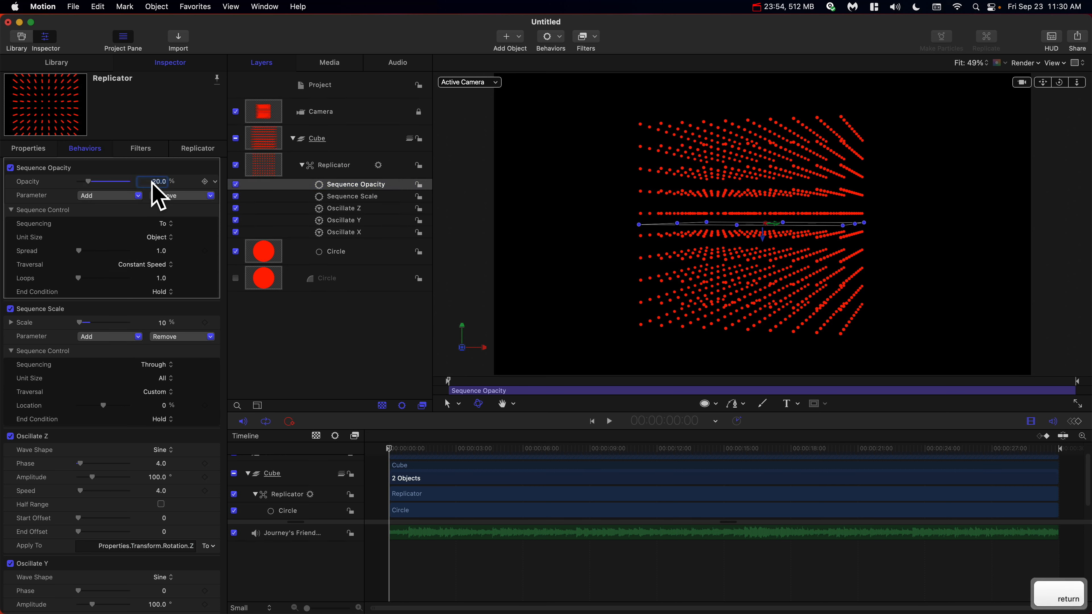
Set the Sequence Opacity behavior's Sequencing to Through and Unit Size to All.
left_click(174, 224)
left_click(171, 244)
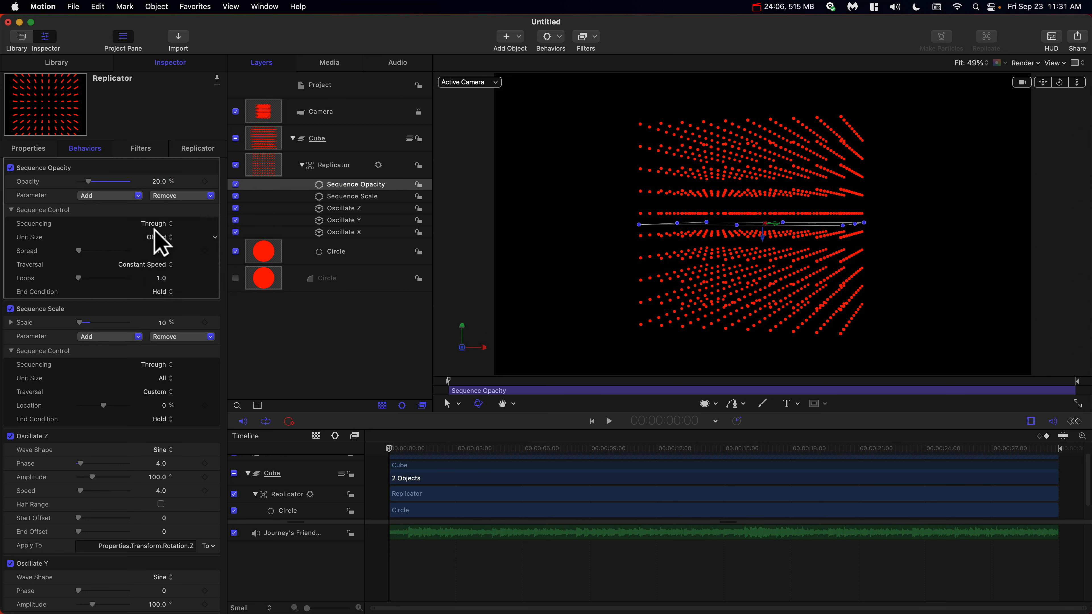
left_click_drag(78, 247, 84, 251)
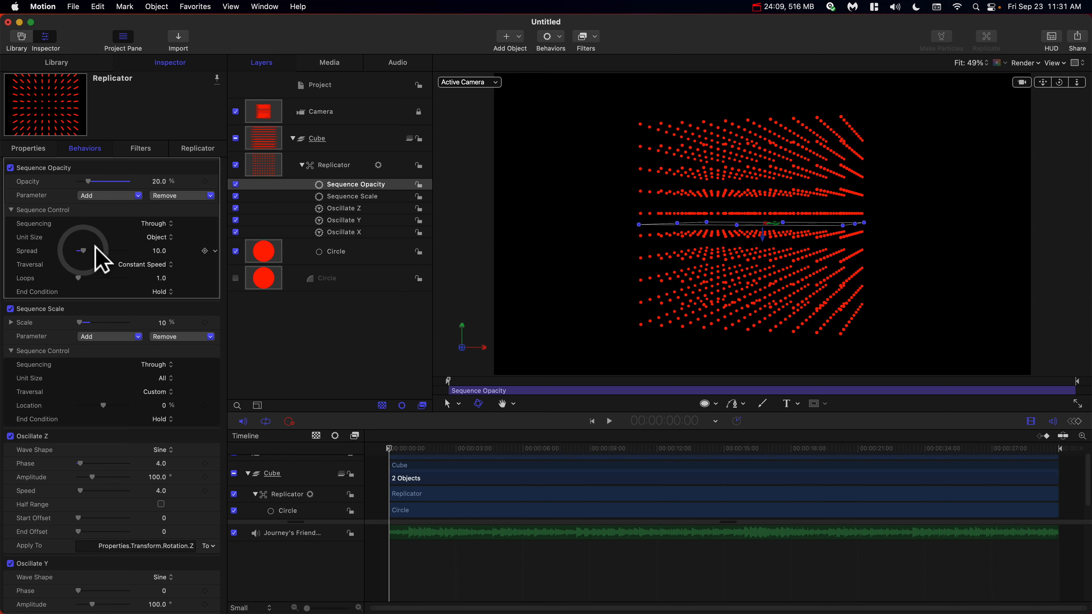
left_click(159, 237)
left_click(158, 276)
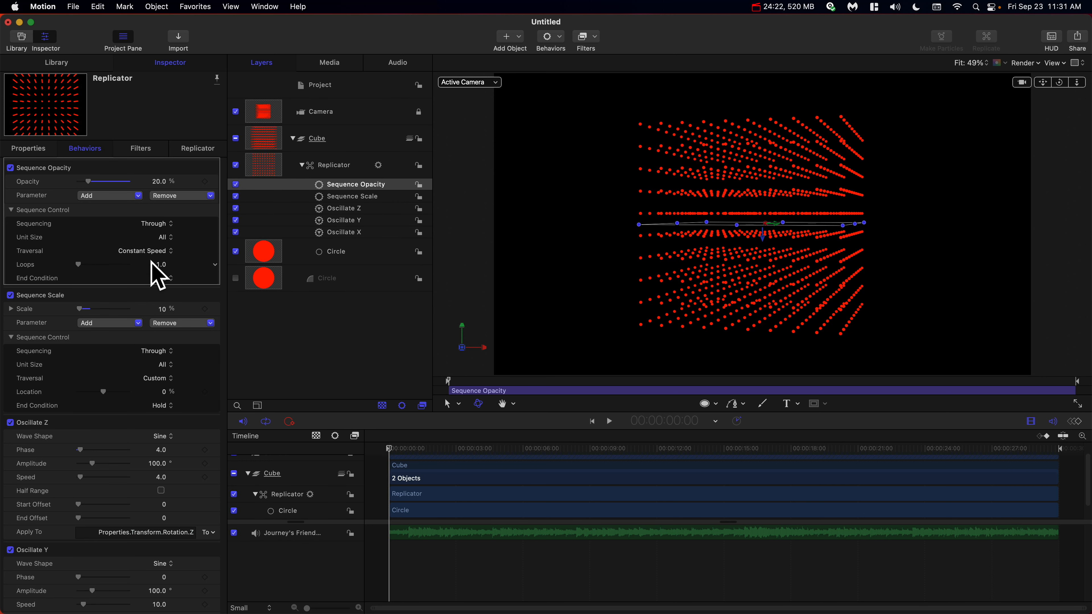
Set the Sequence Opacity behavior's Traversal to Custom.
left_click(148, 248)
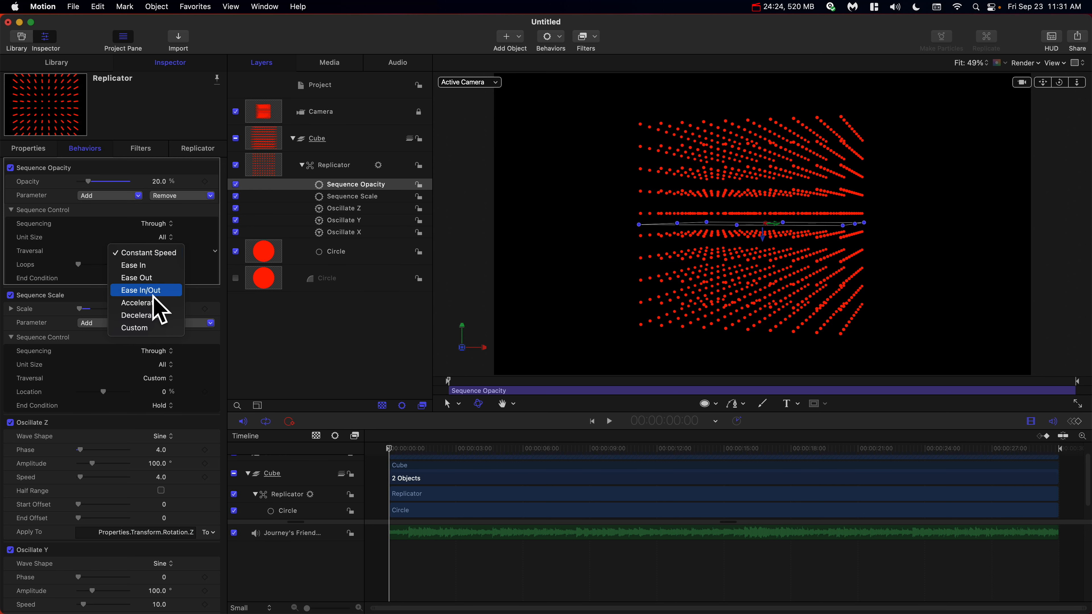
left_click(153, 327)
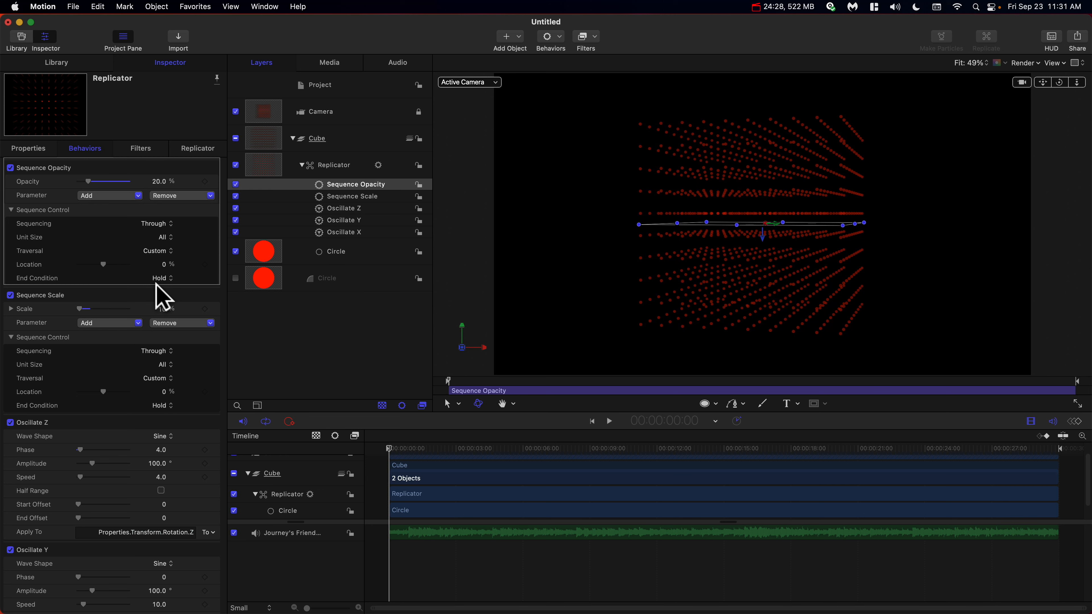
Add an Audio parameter behavior to the Sequence Scale behavior's Location parameter.
left_click(347, 198)
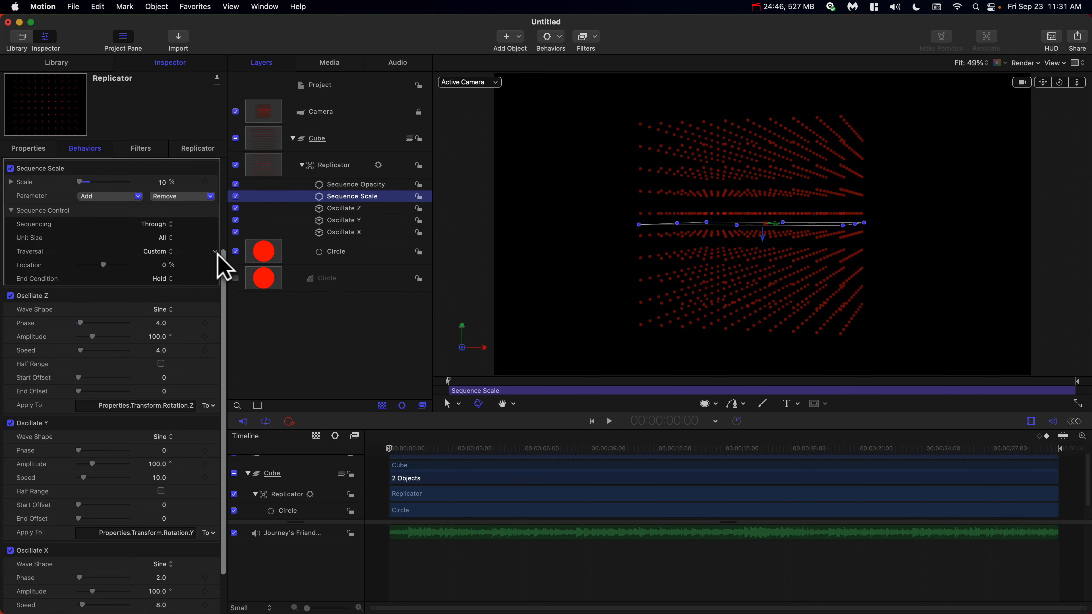
scroll(176, 258, "down", 1)
scroll(175, 255, "up", 1)
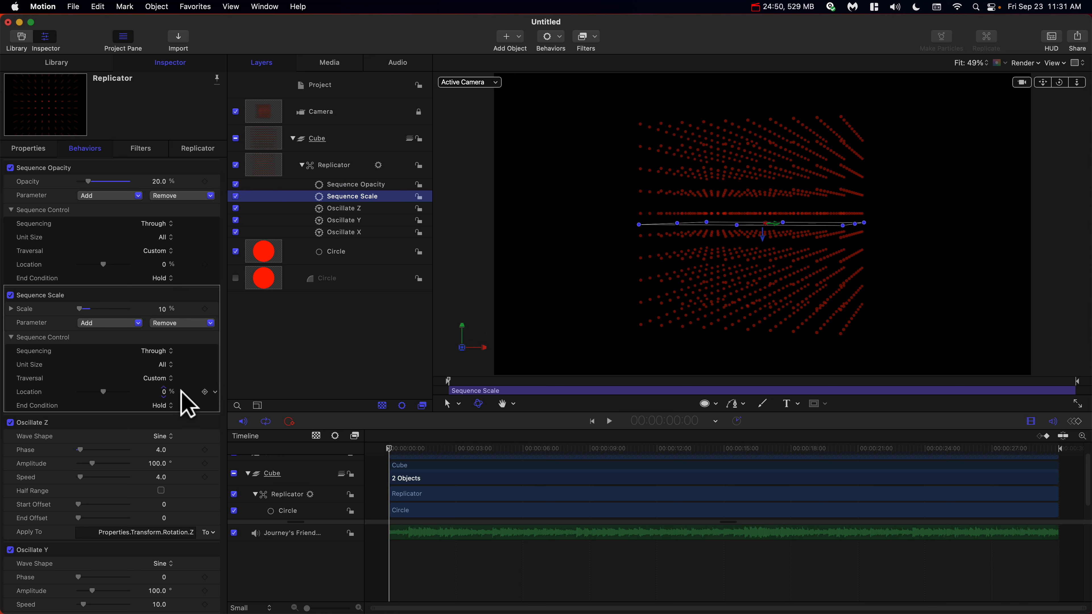
left_click(215, 391)
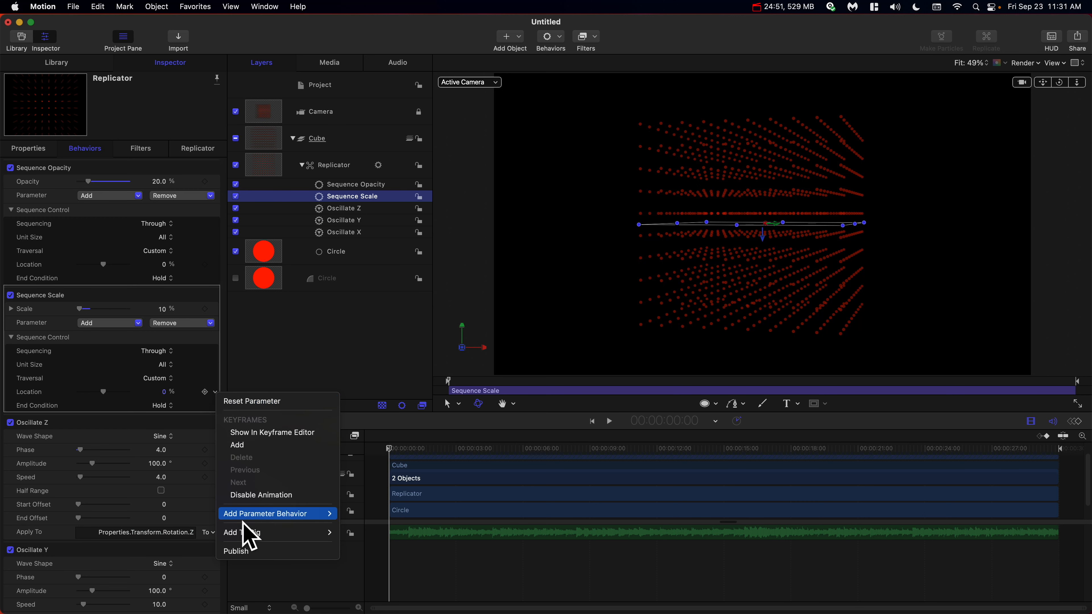
mouse_move(258, 514)
left_click(363, 402)
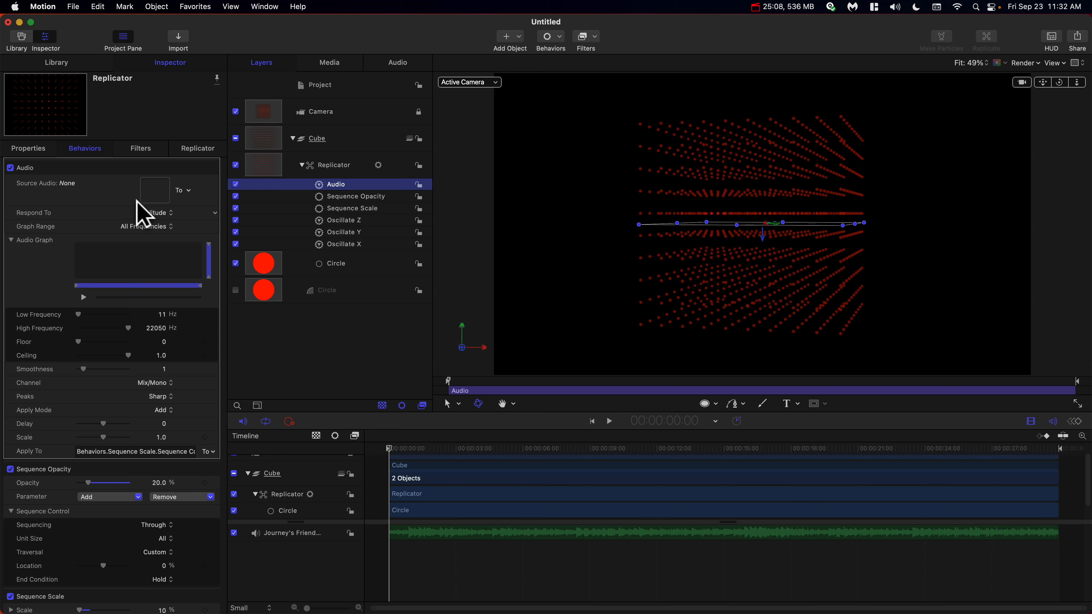
Set the Audio behavior's Graph Range to Mid and Peaks to Smooth.
left_click(154, 226)
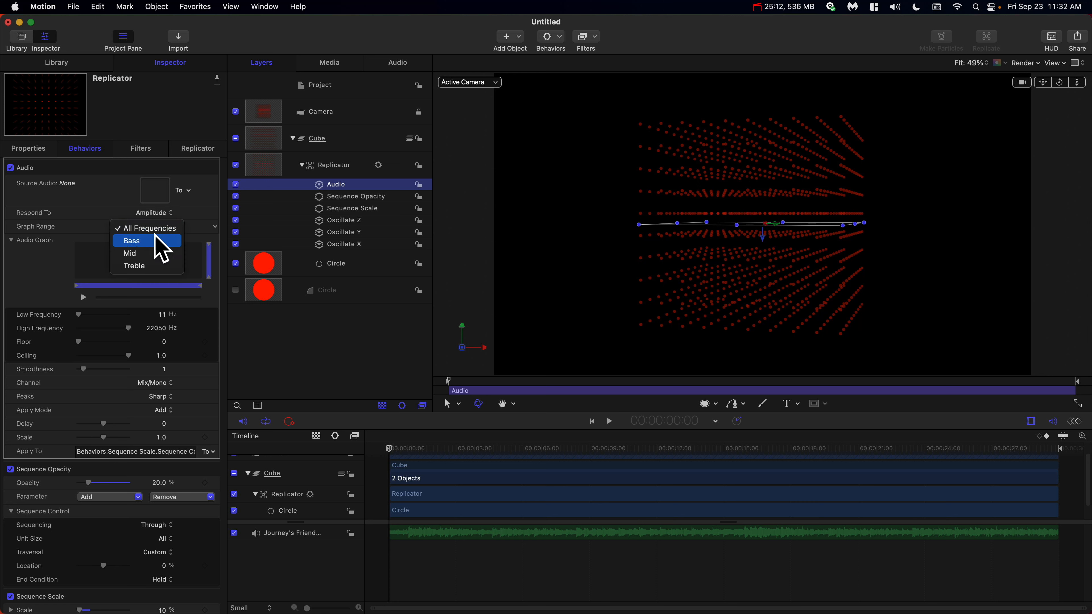
left_click(156, 251)
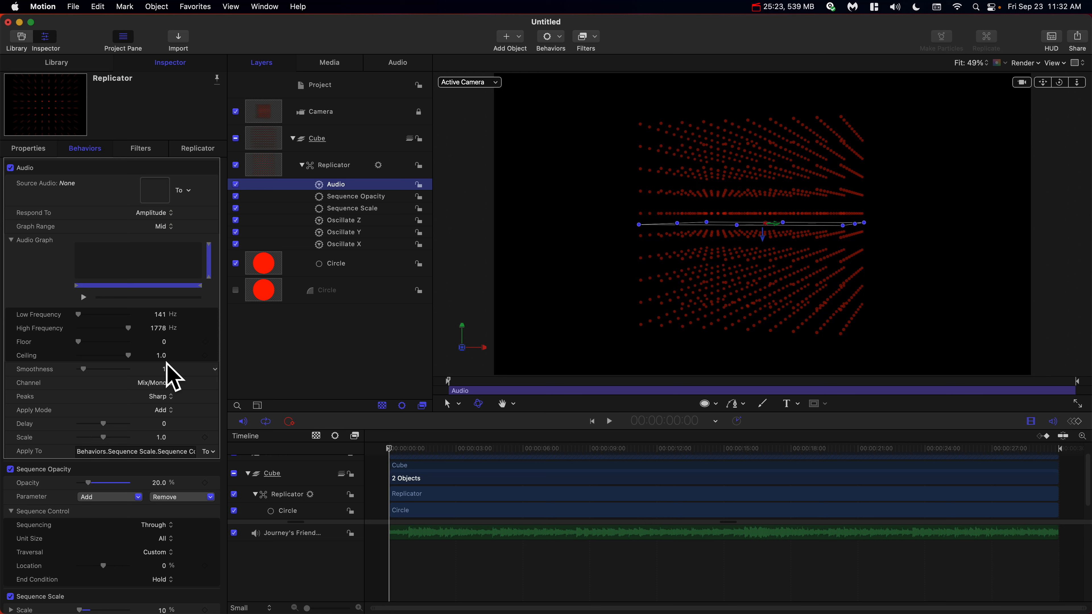
left_click(162, 394)
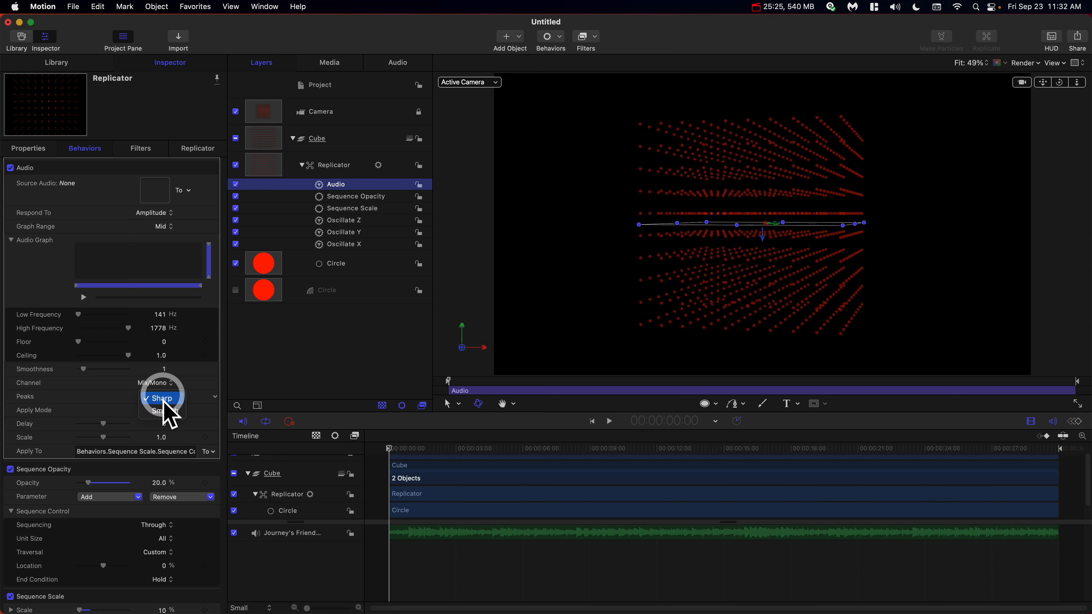
left_click(163, 405)
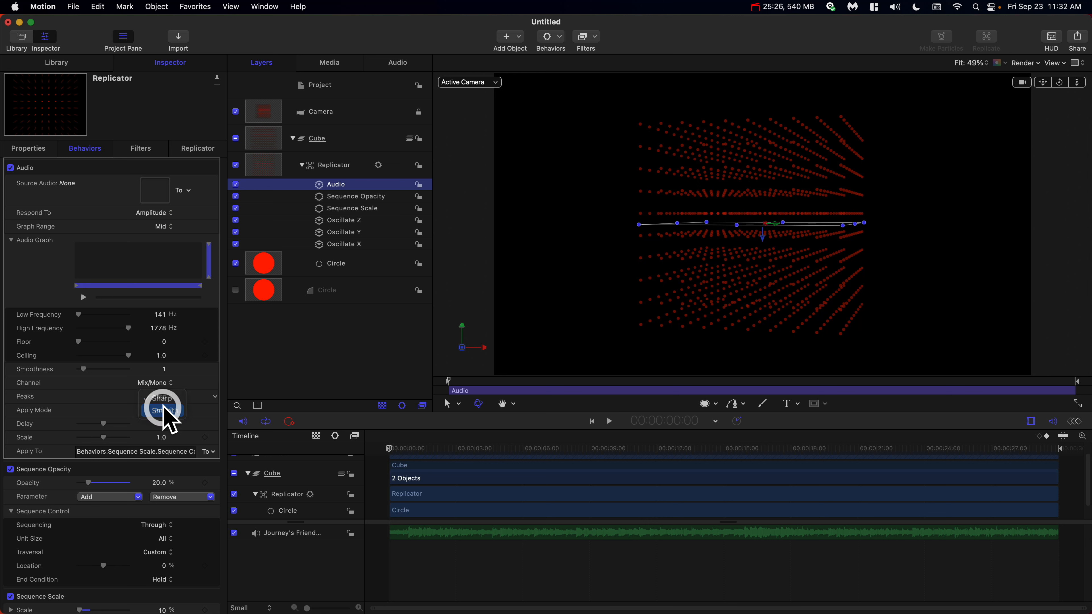
Set the Audio behavior's Scale to 1.3 and its source audio to the Journey's Friend Mastered track.
left_click(163, 437)
type("1.3")
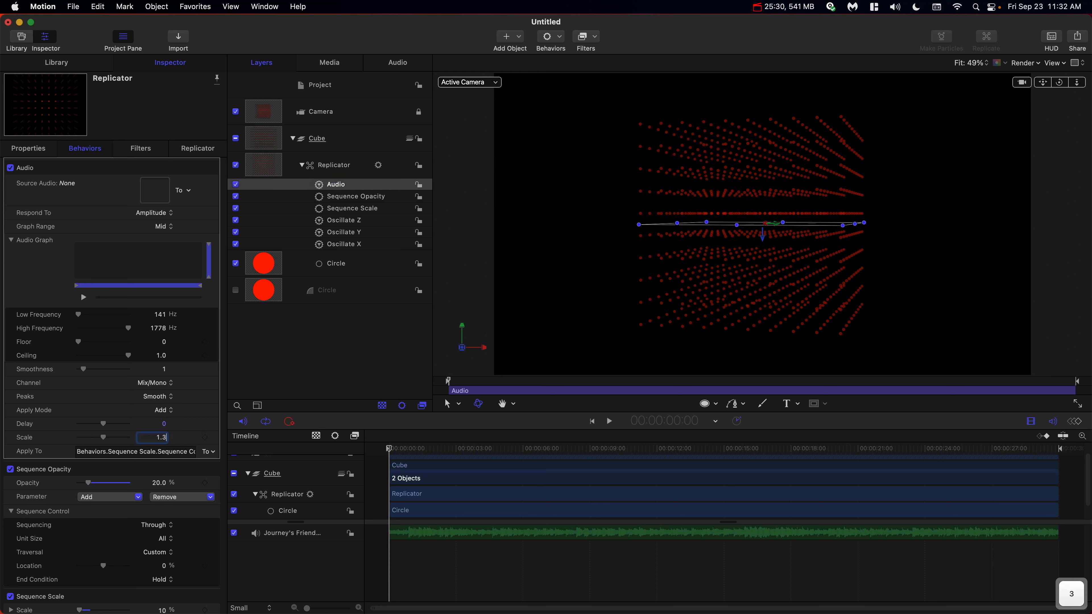
left_click(184, 191)
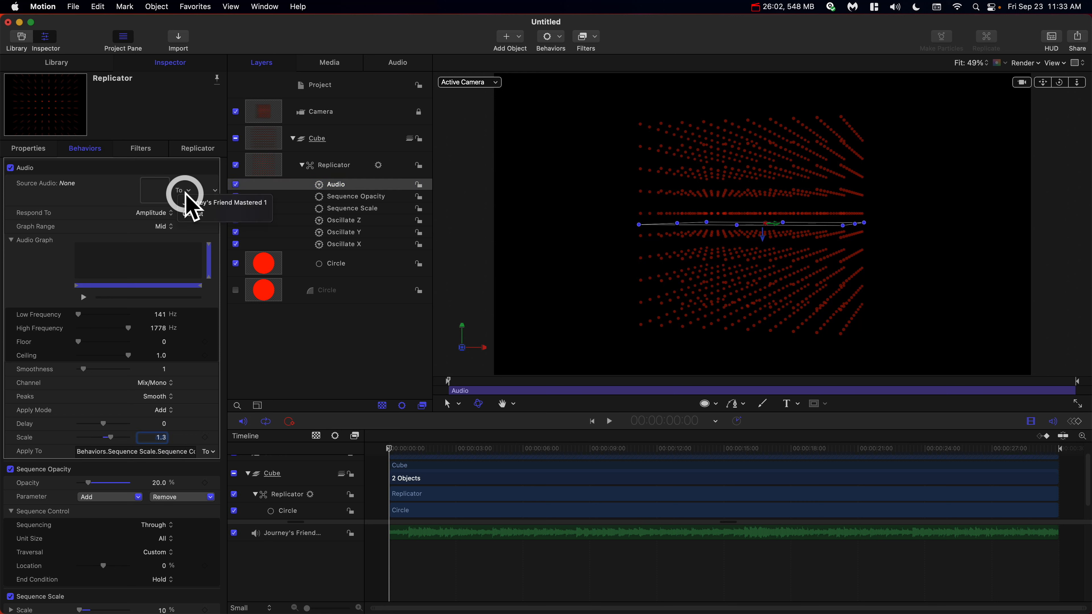
left_click(189, 203)
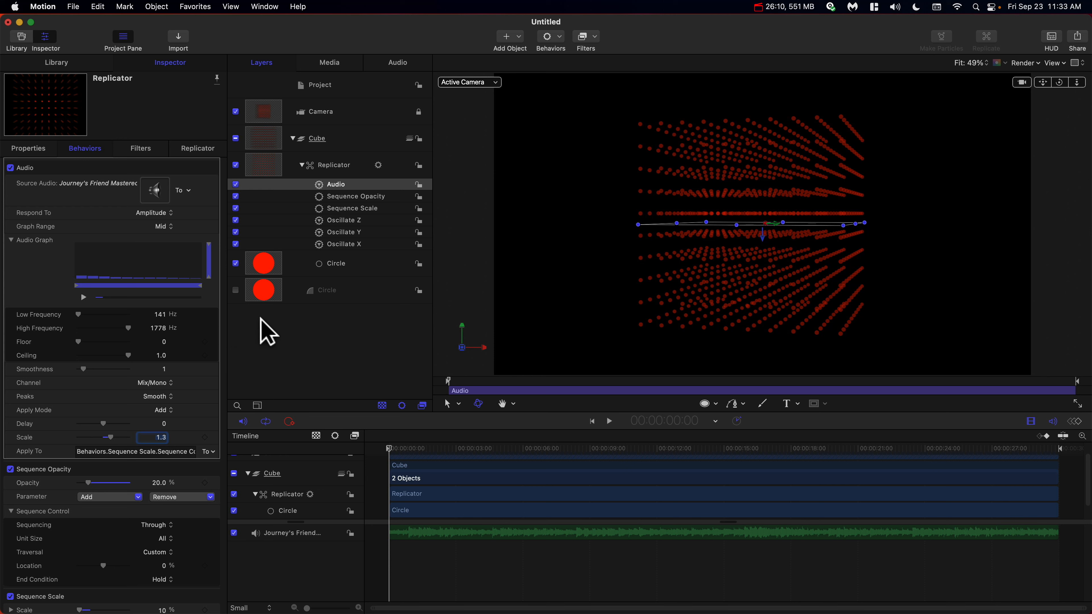
Rename the Audio behavior to Audio Scale.
left_click(352, 173)
left_click(352, 183)
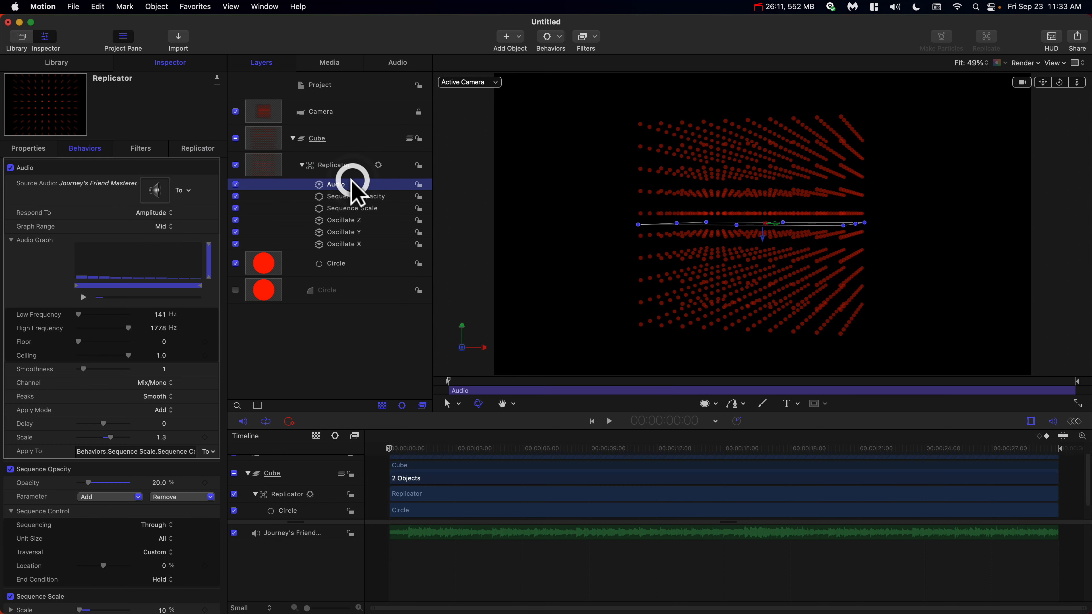
key("space")
type("Scale")
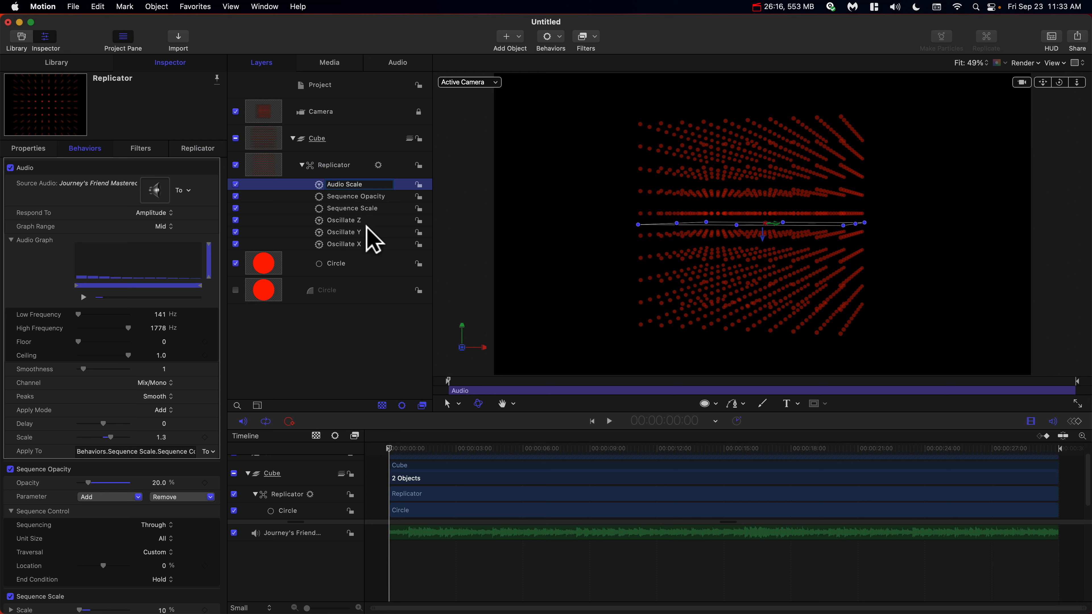
key("Return")
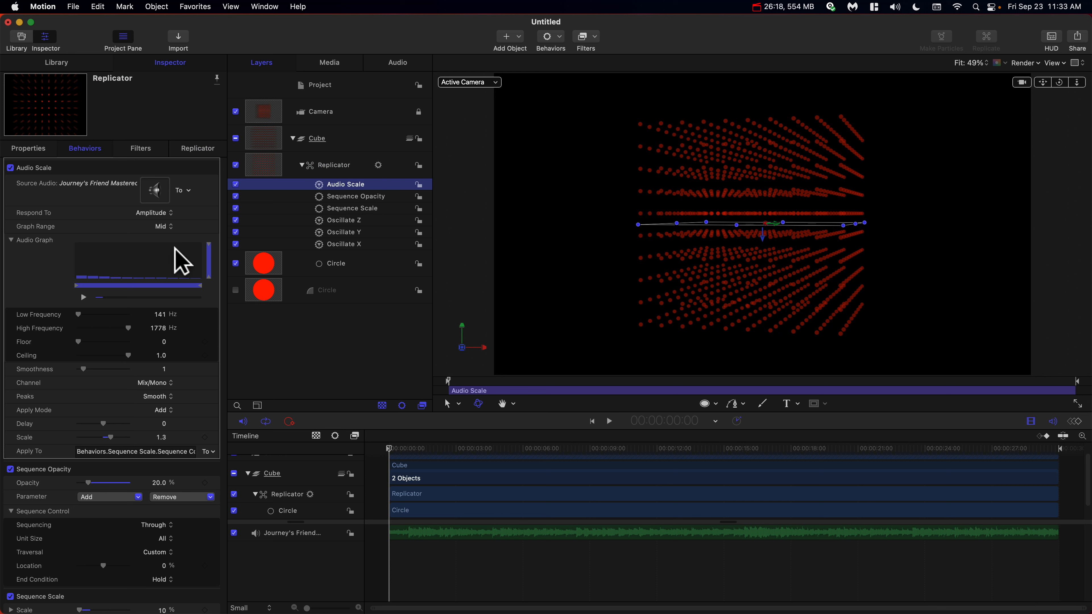
scroll(176, 258, "down", 5)
scroll(175, 258, "up", 5)
scroll(178, 253, "down", 2)
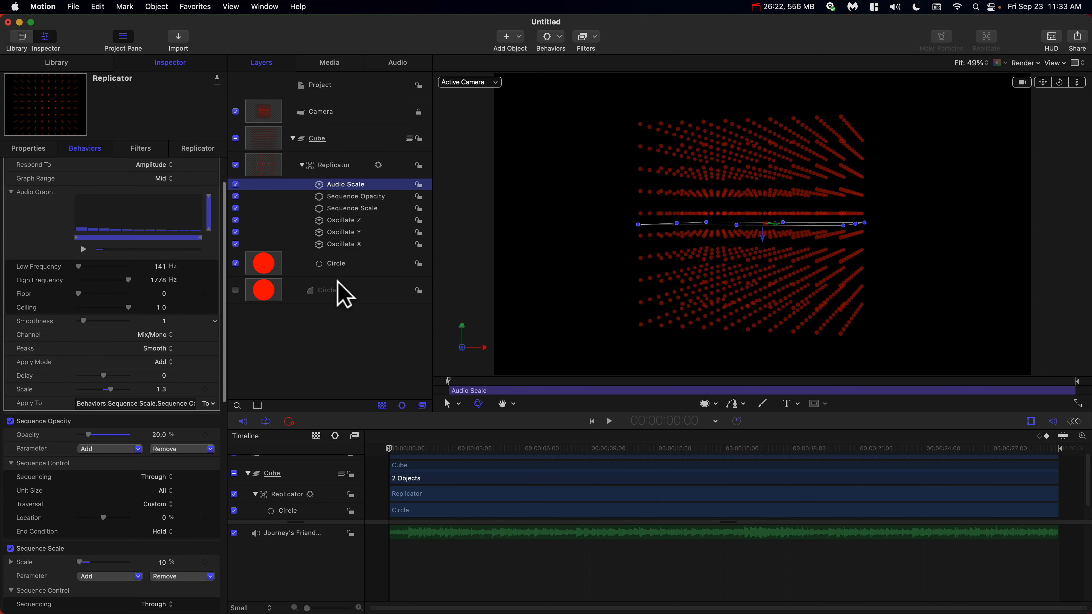
Add an Audio parameter behavior to the Sequence Opacity behavior's Location parameter.
left_click(358, 197)
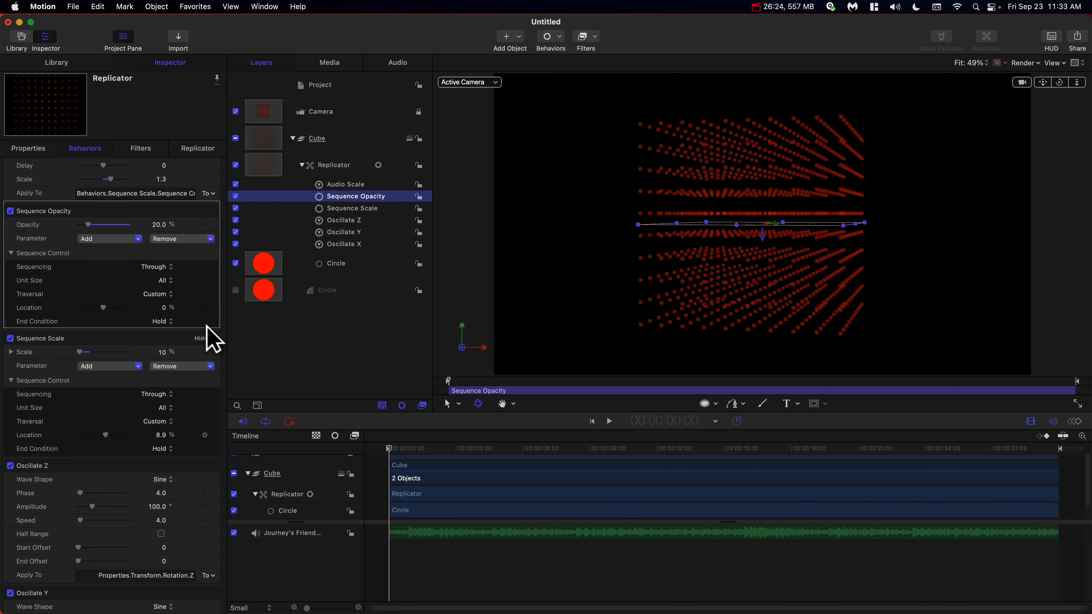
scroll(172, 267, "up", 1)
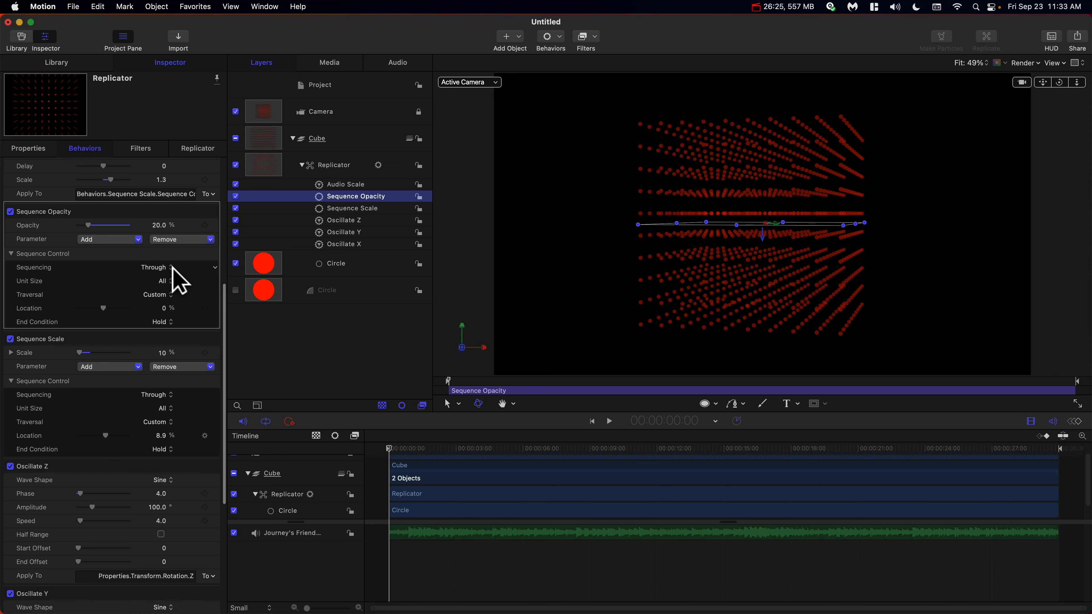
left_click(215, 309)
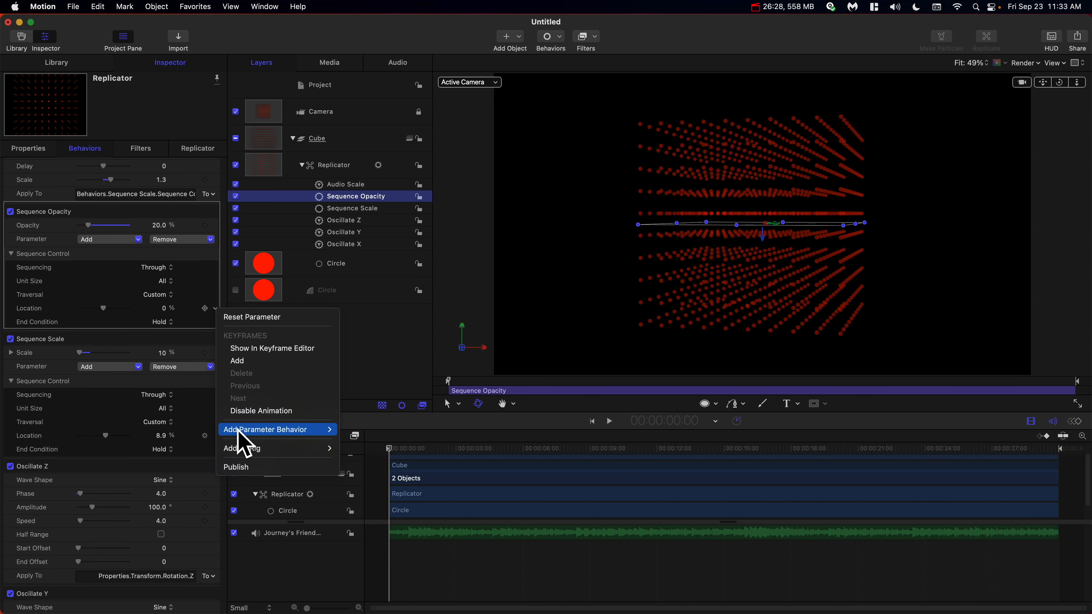
mouse_move(239, 430)
left_click(354, 404)
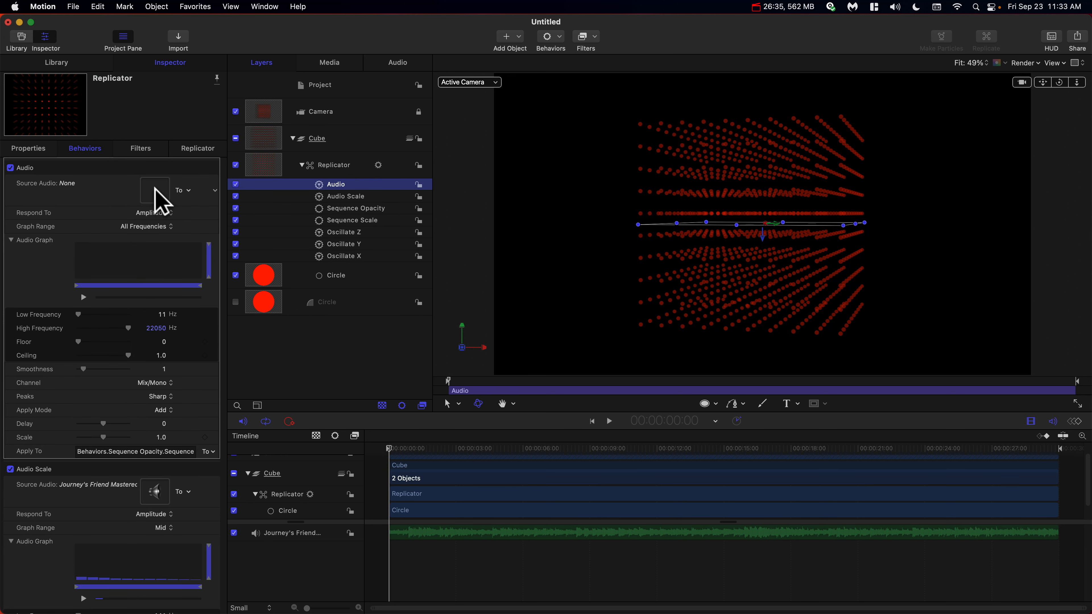
Set the new Audio behavior's Graph Range to Mid and Peaks to Smooth.
left_click(146, 227)
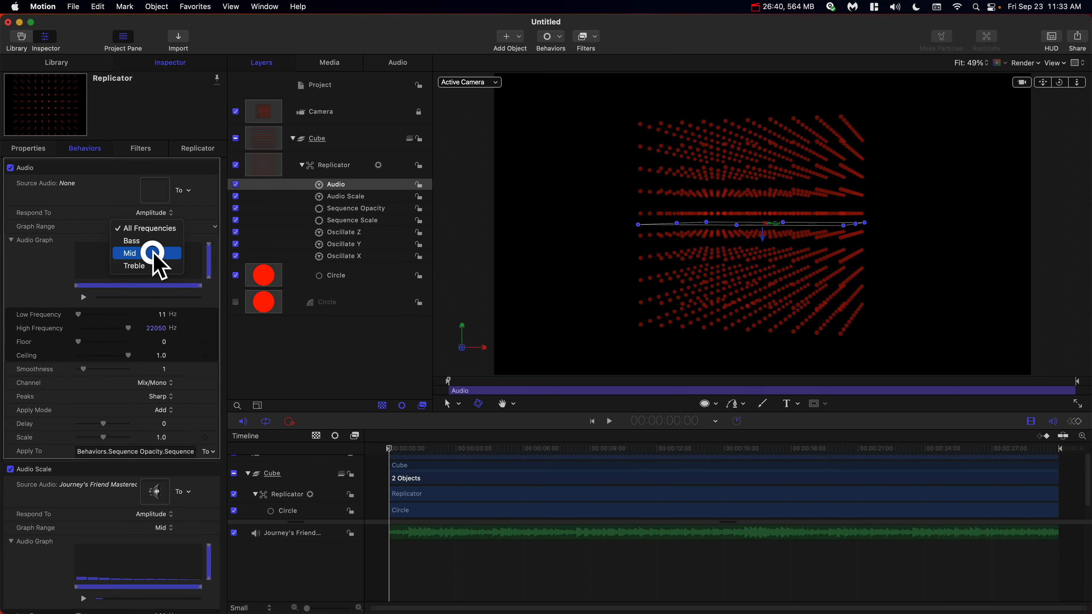
left_click(154, 254)
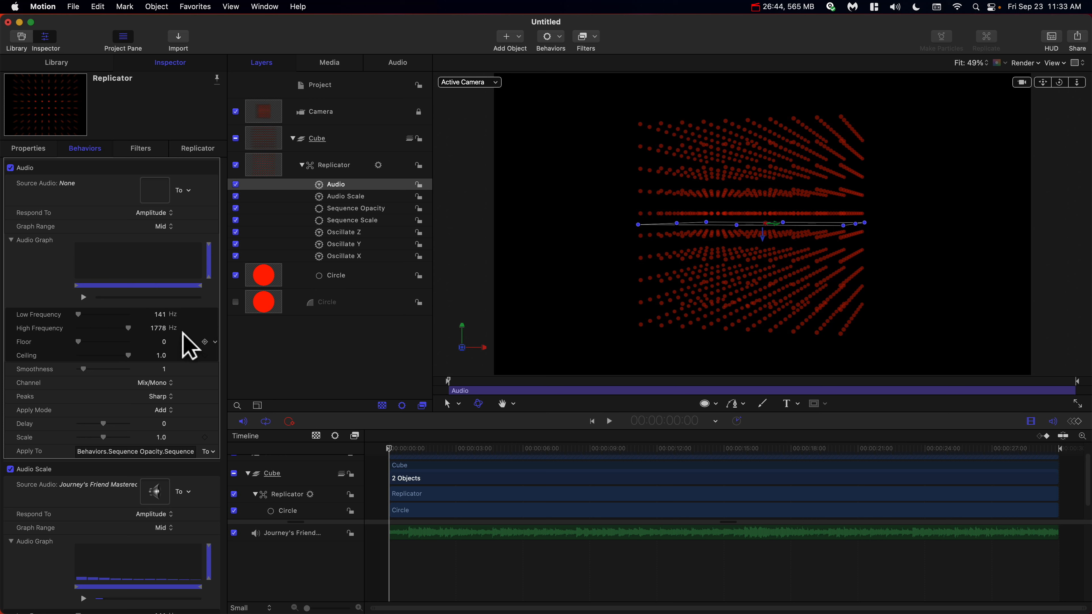
left_click(158, 397)
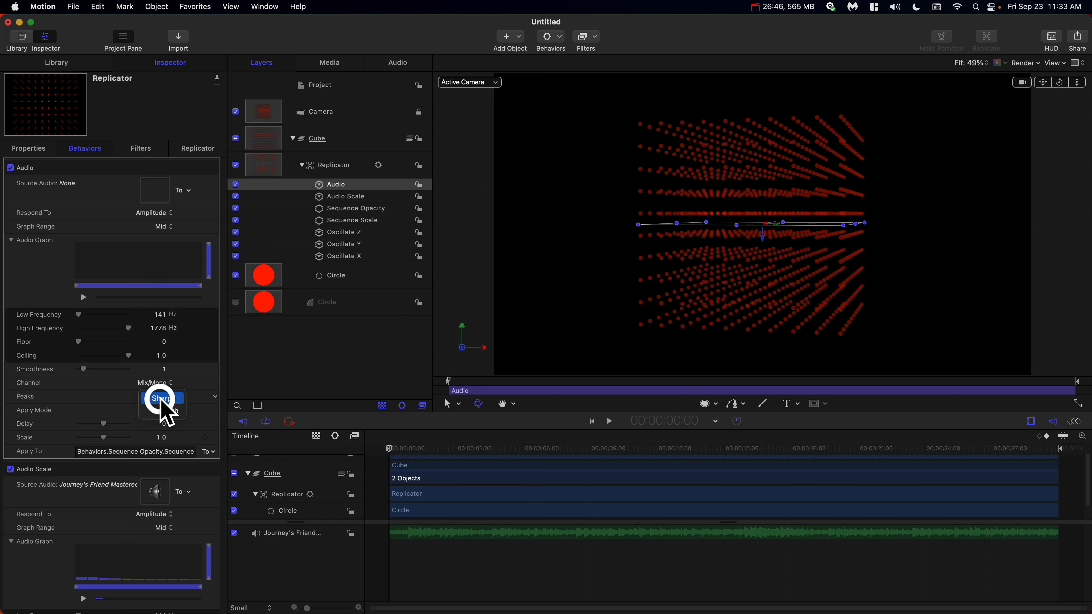
left_click(160, 402)
Set the Audio behavior's Scale to 1.5 and its source audio to the Journey's Friend Mastered track.
left_click(161, 437)
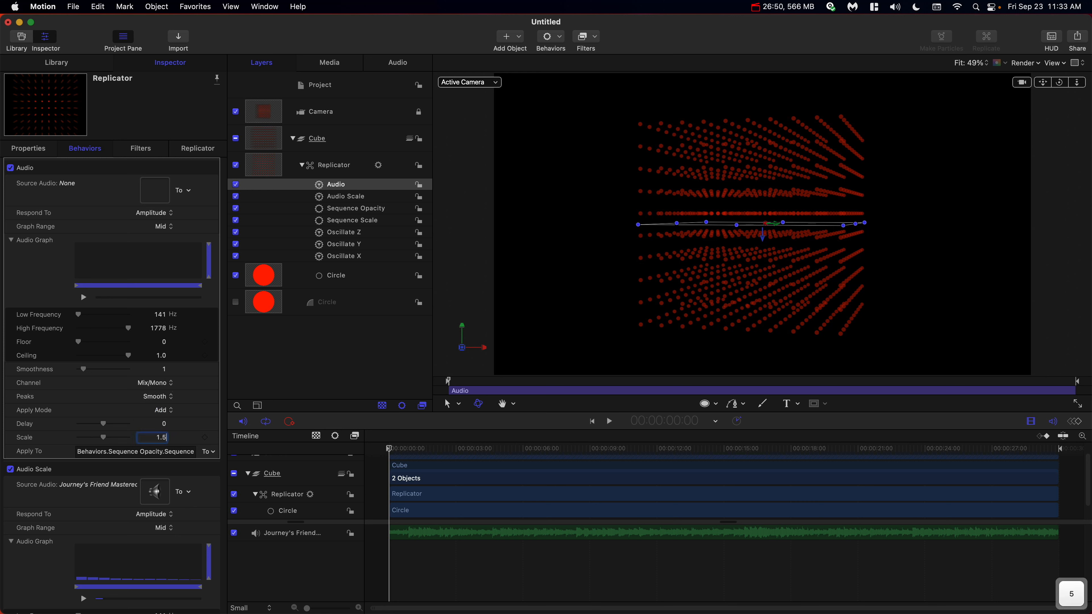
type("5")
key("Return")
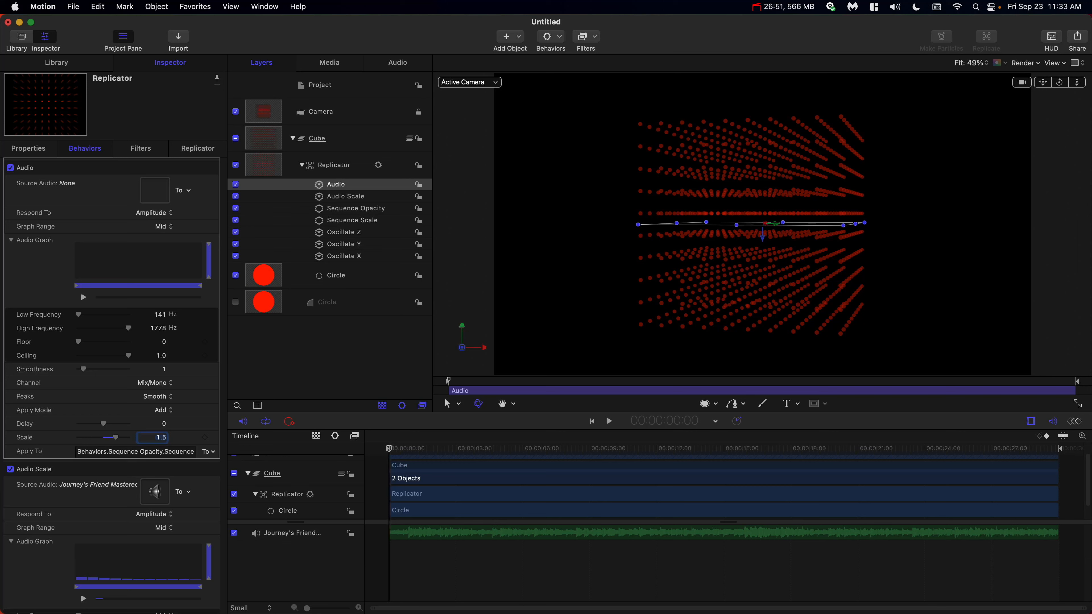
left_click(192, 191)
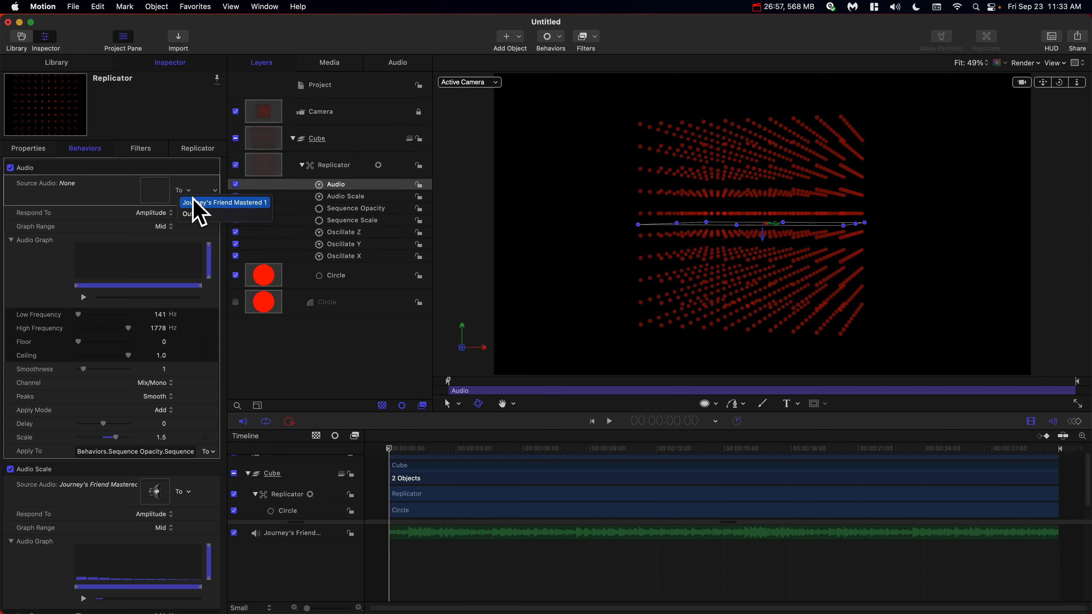
left_click(192, 200)
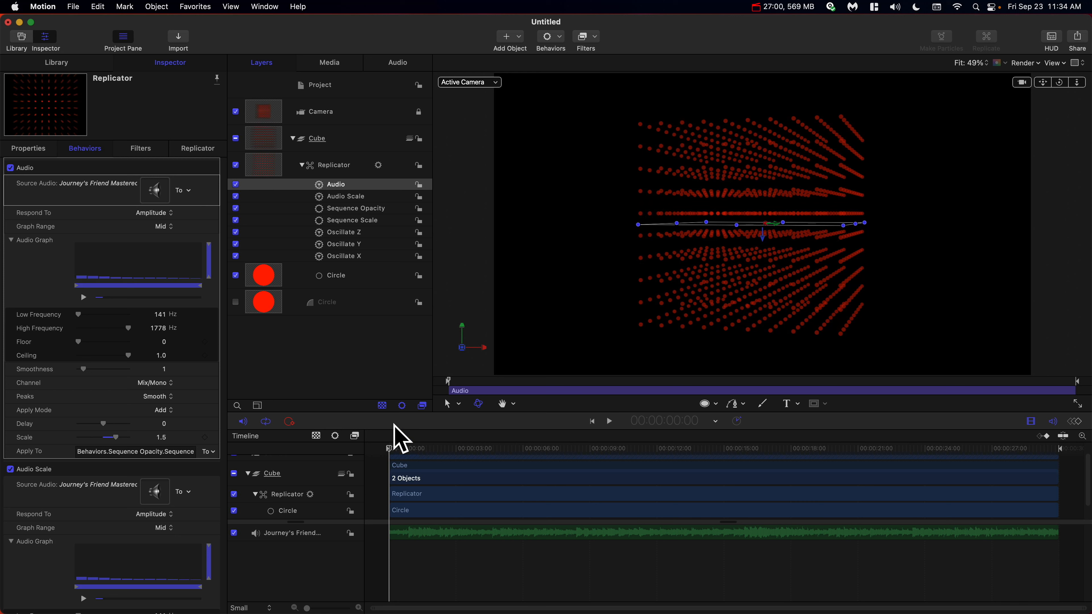
Rename the Audio behavior to Audio Opacity.
double_click(354, 186)
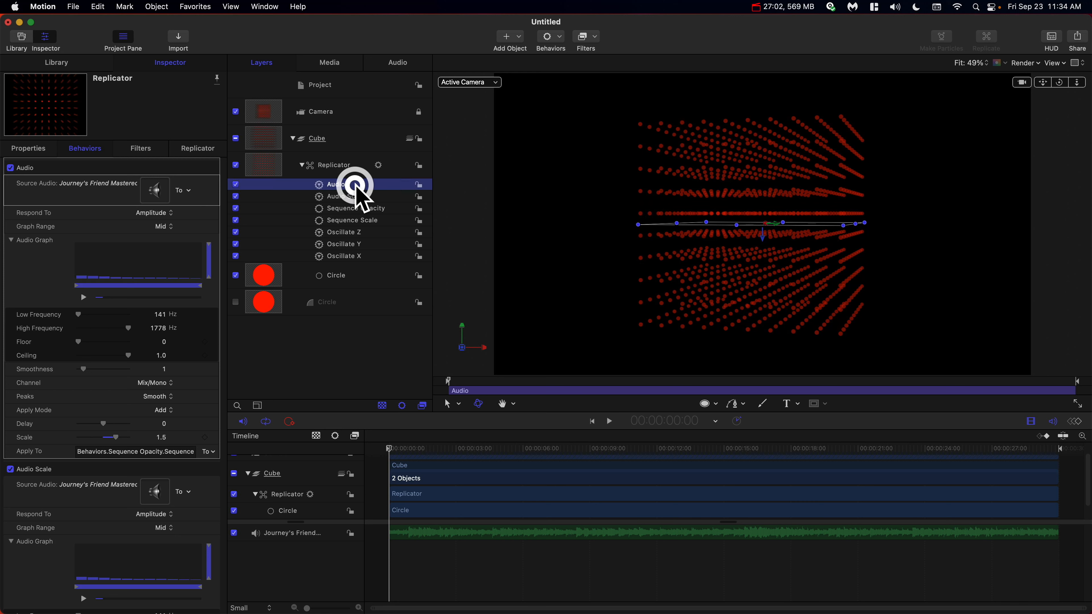
left_click(355, 185)
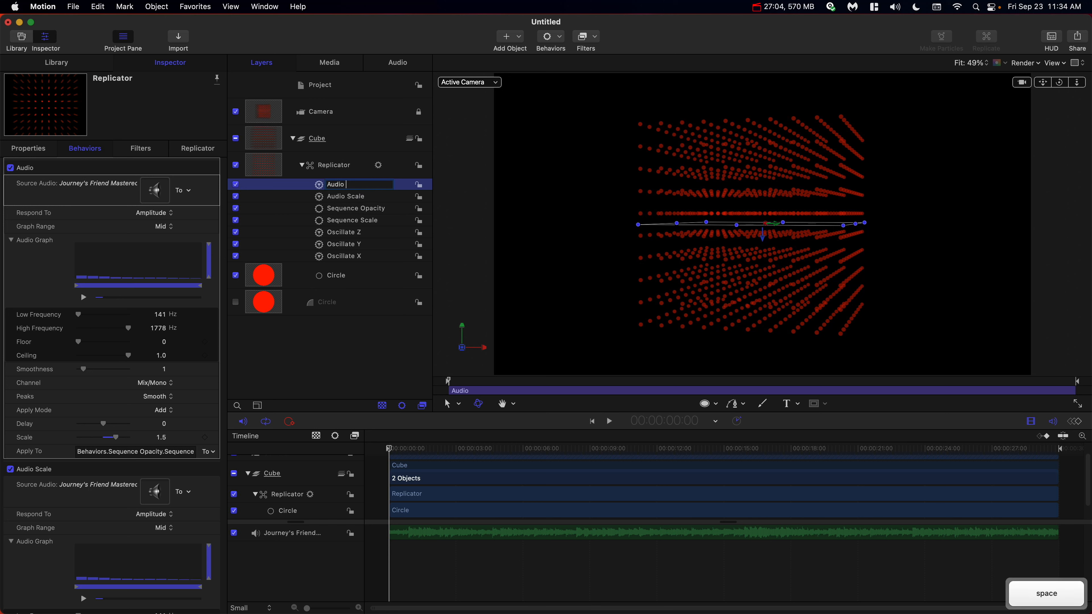
type("Opacitu")
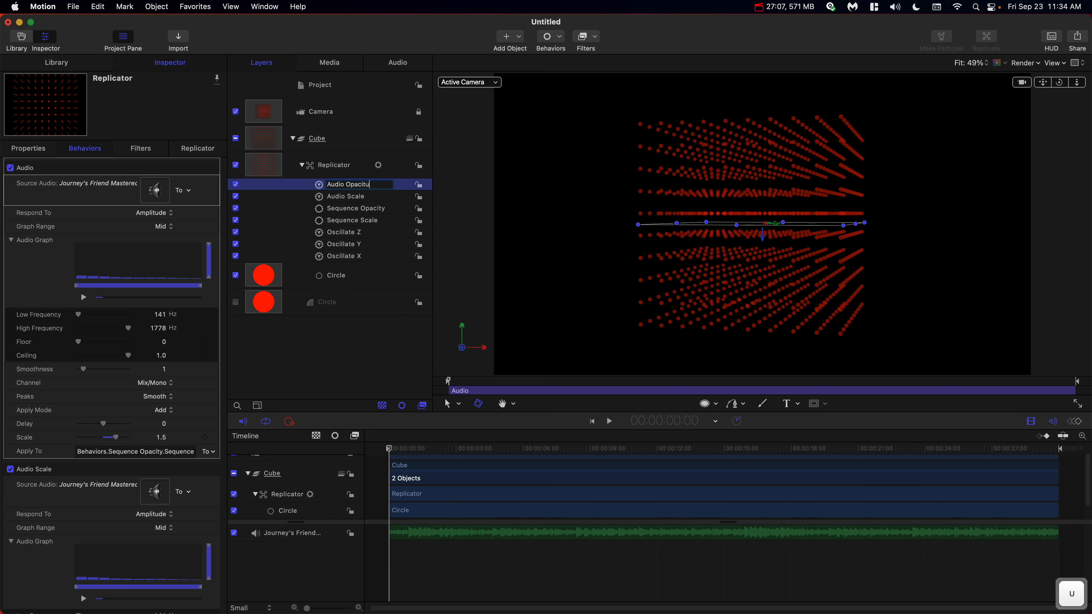
key("BackSpace")
type("y")
key("Return")
Collapse the replicator's behaviors and play back the animation, returning to the start.
left_click(350, 450)
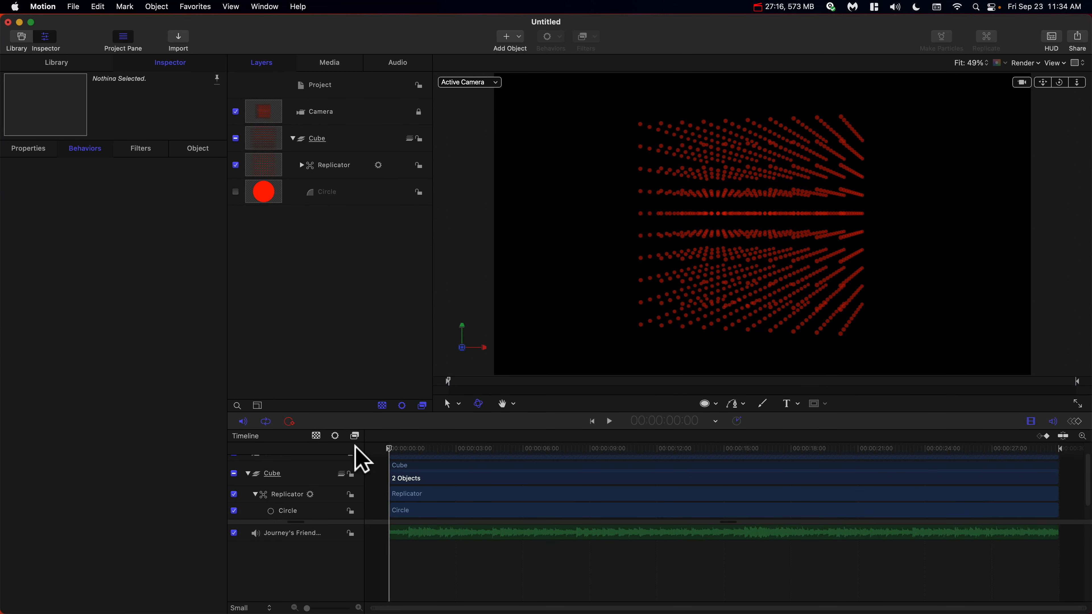
key("super+r")
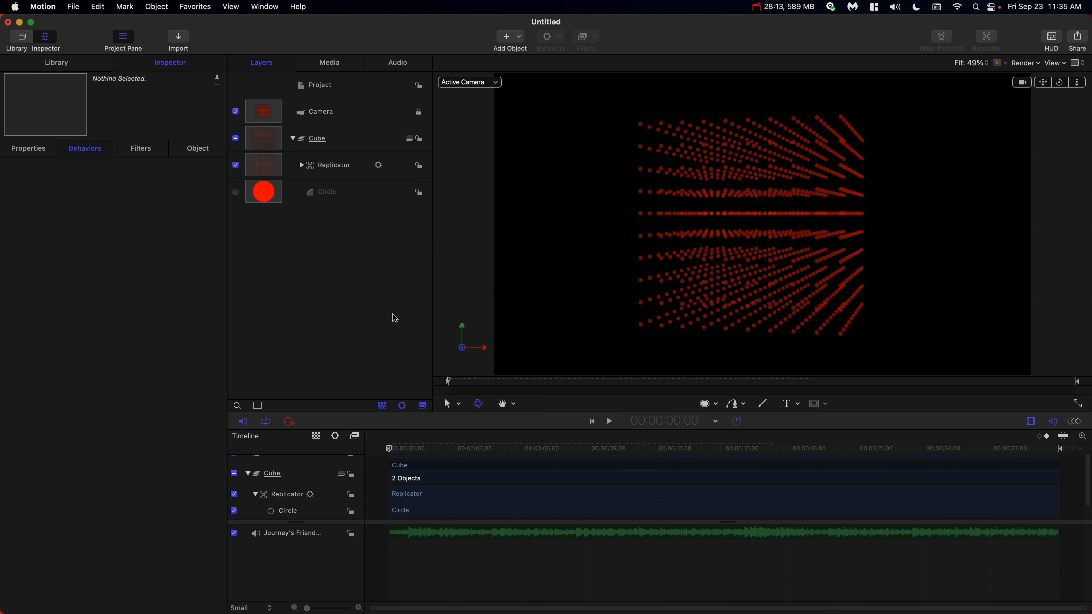
left_click_drag(394, 442, 362, 447)
key("space")
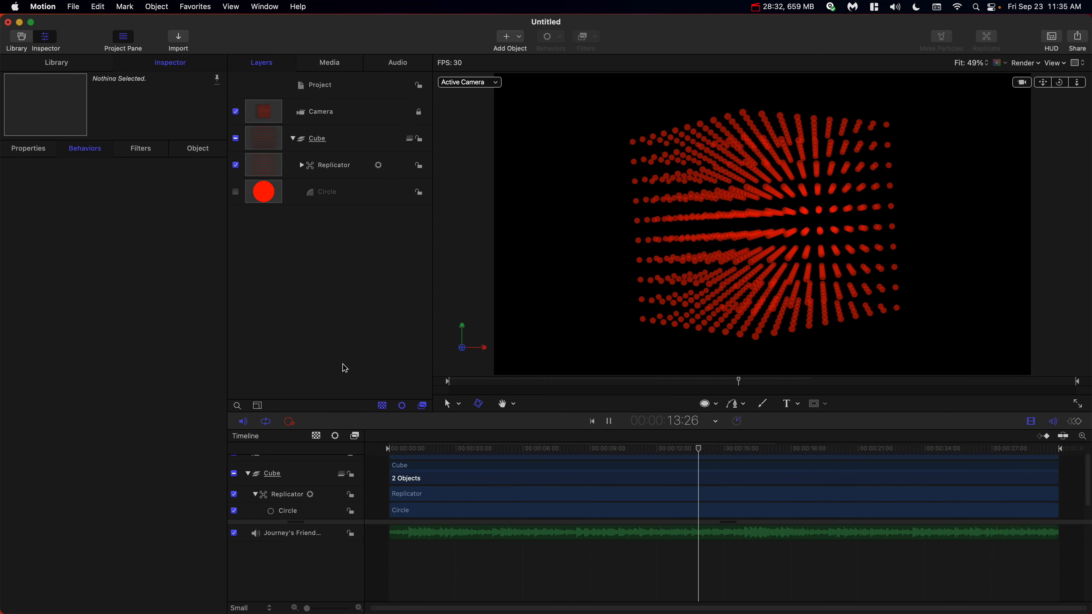
key("space")
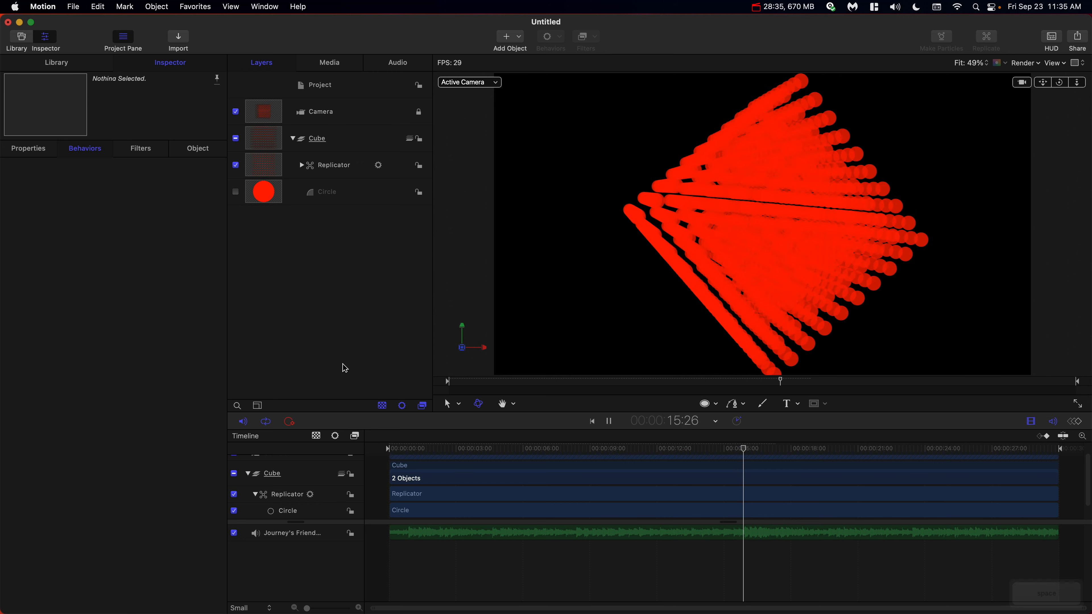
key("space")
key("Home")
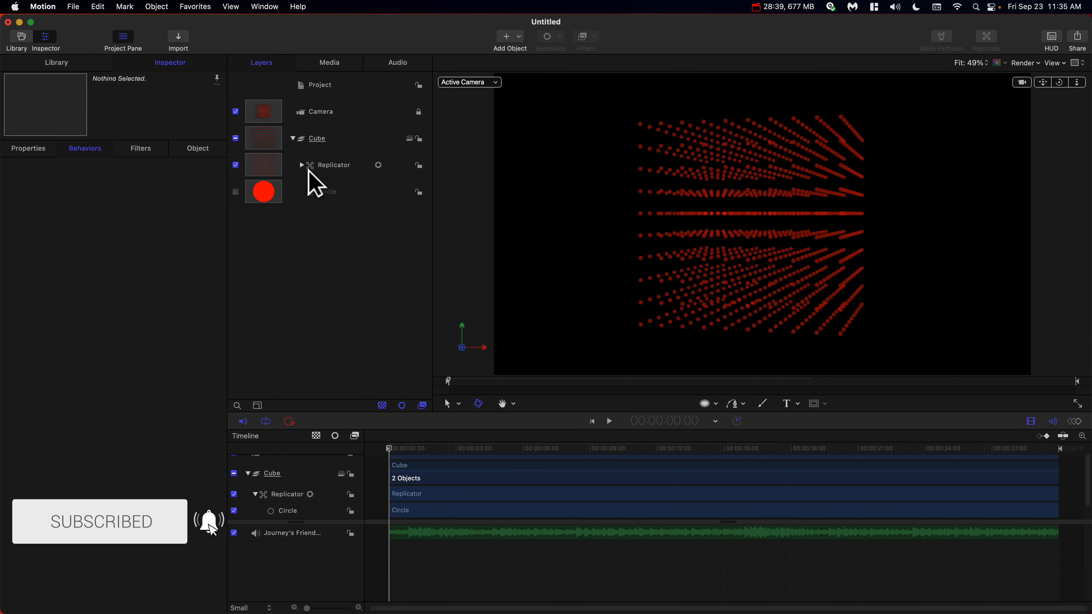
Lock the Cube group and collapse it in the layer list.
left_click(419, 138)
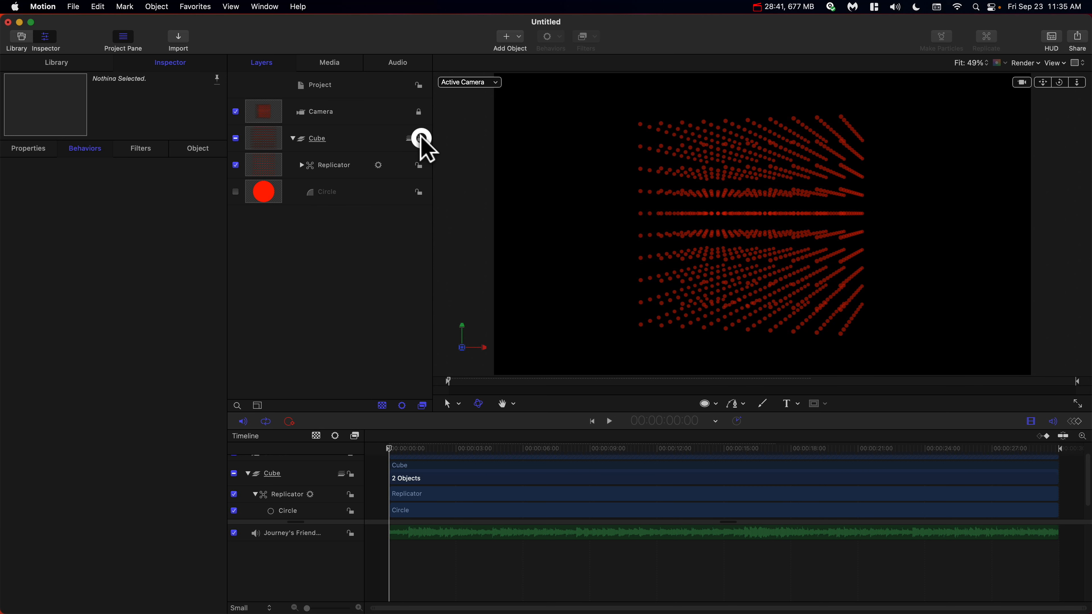
left_click(292, 139)
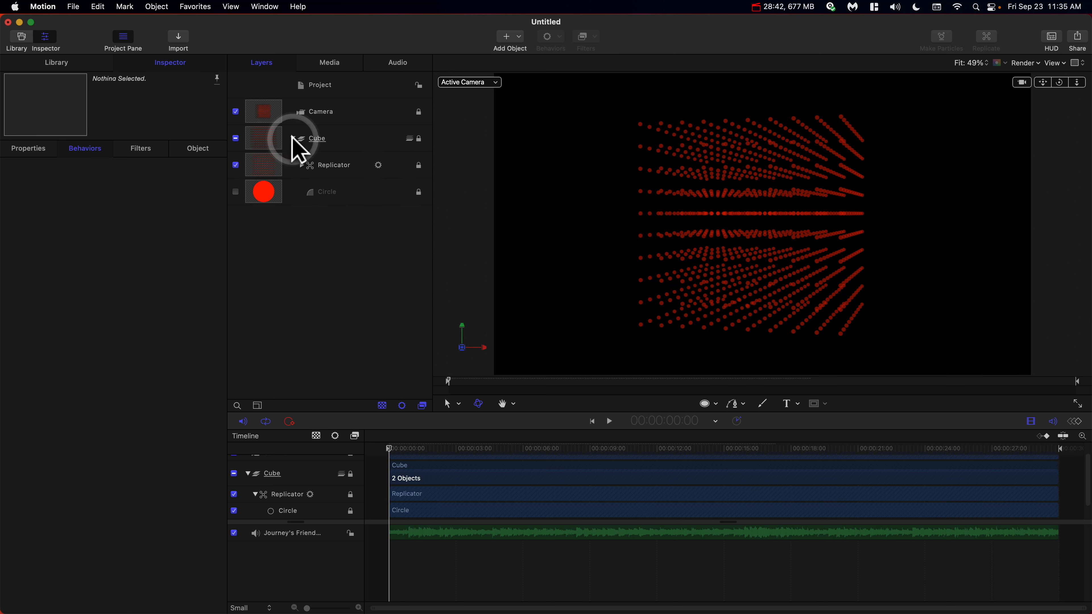
Add the Threads and Debris particle emitter from the library's Particle Emitters to the project.
left_click(69, 65)
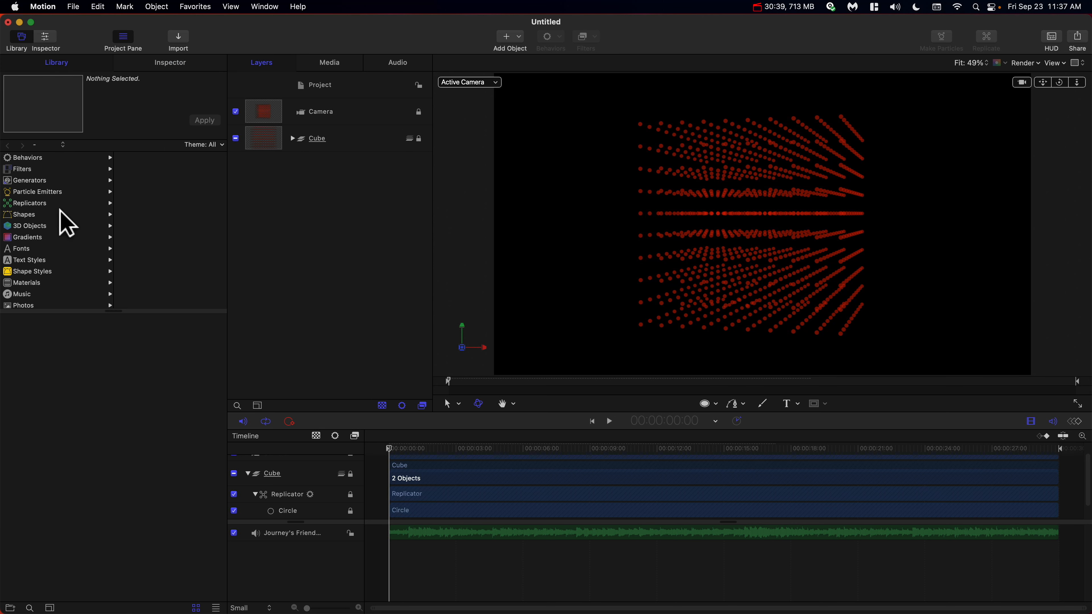
left_click(61, 192)
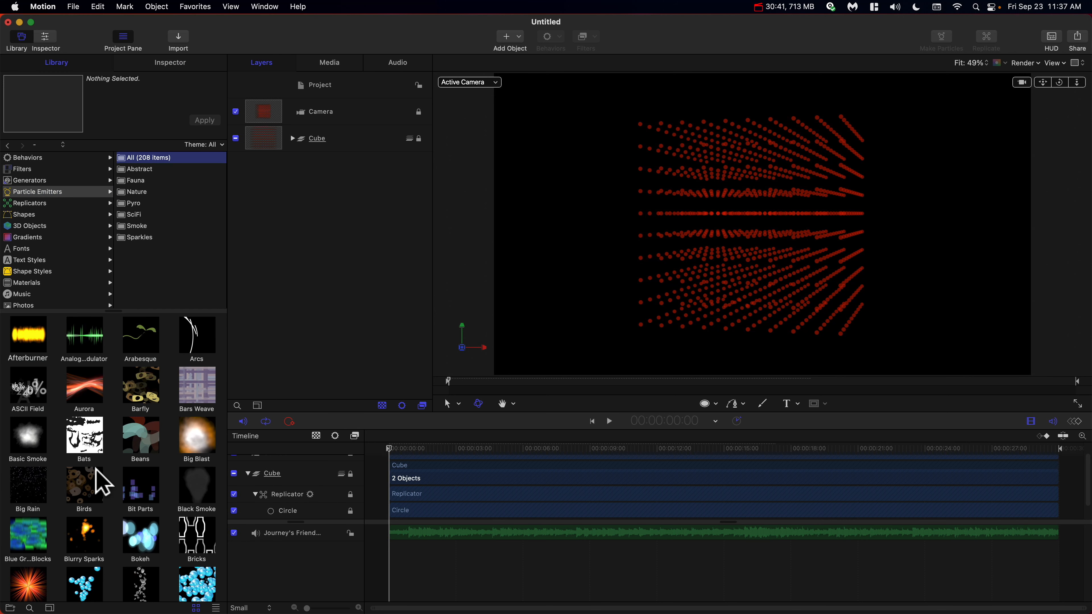
scroll(101, 482, "down", 5)
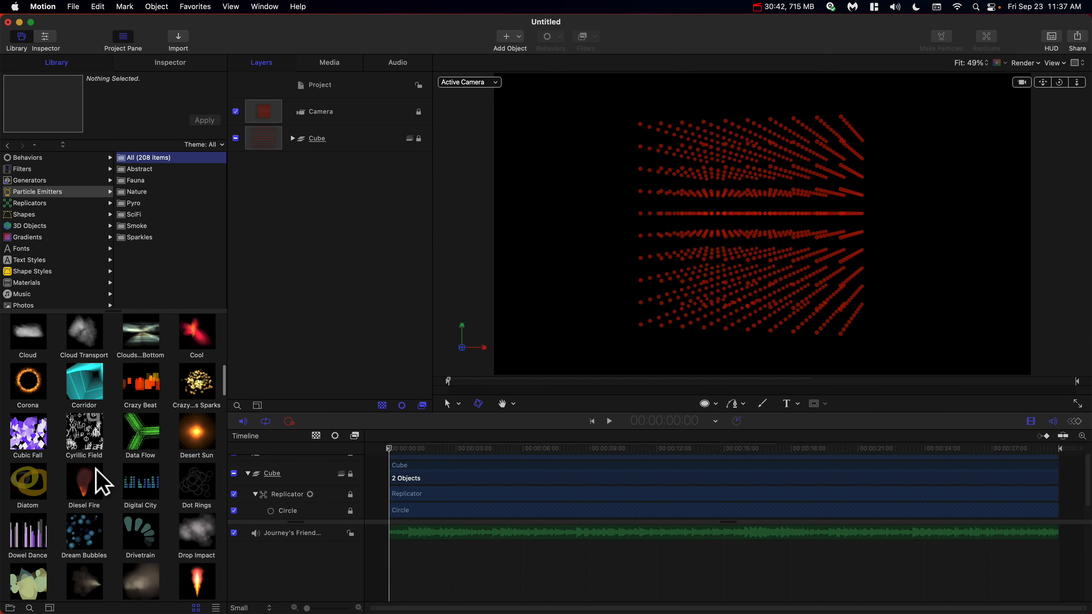
left_click(216, 607)
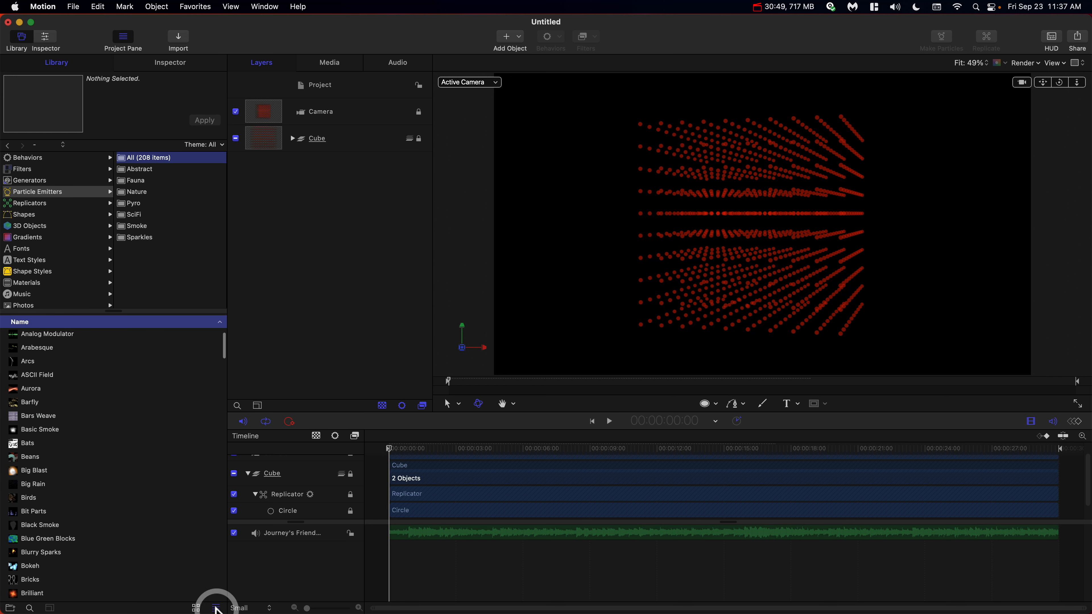
left_click(197, 607)
scroll(180, 535, "down", 20)
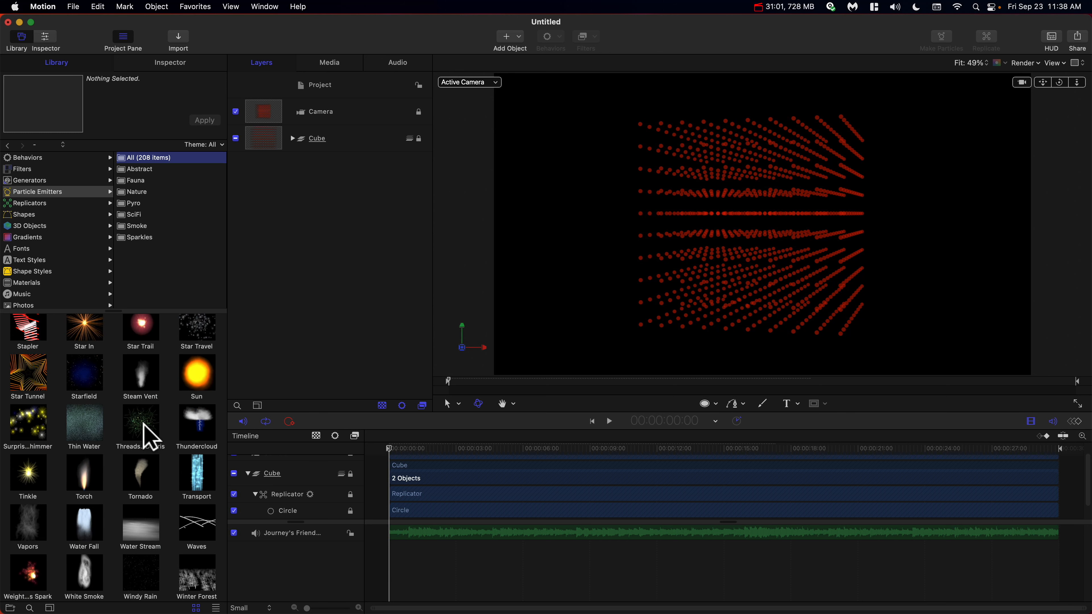
left_click_drag(148, 436, 313, 230)
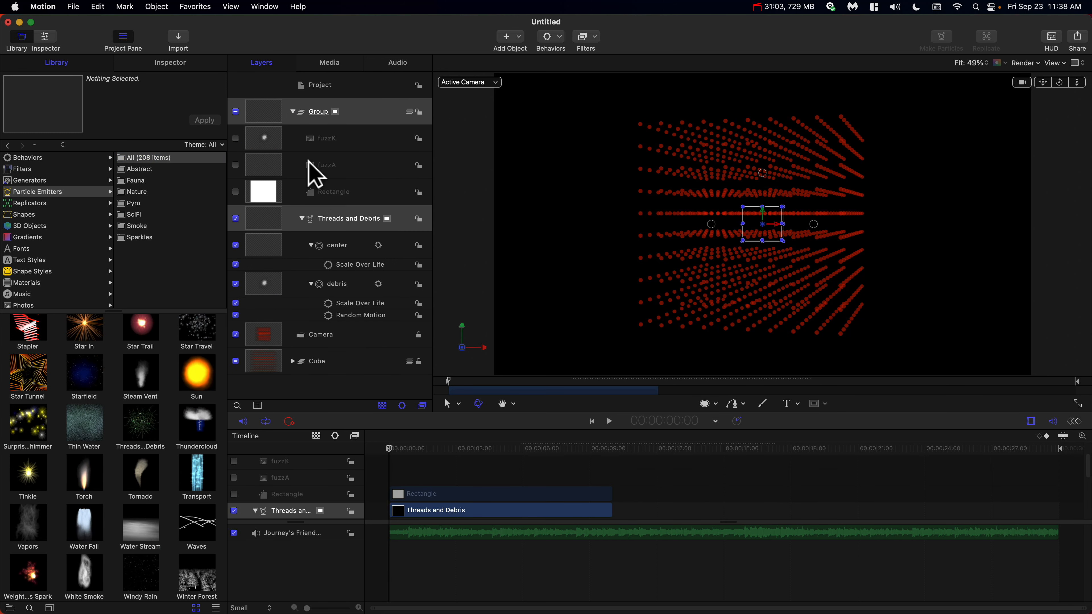
Collapse the new emitter group and rename it Particles.
left_click(293, 111)
left_click(318, 112)
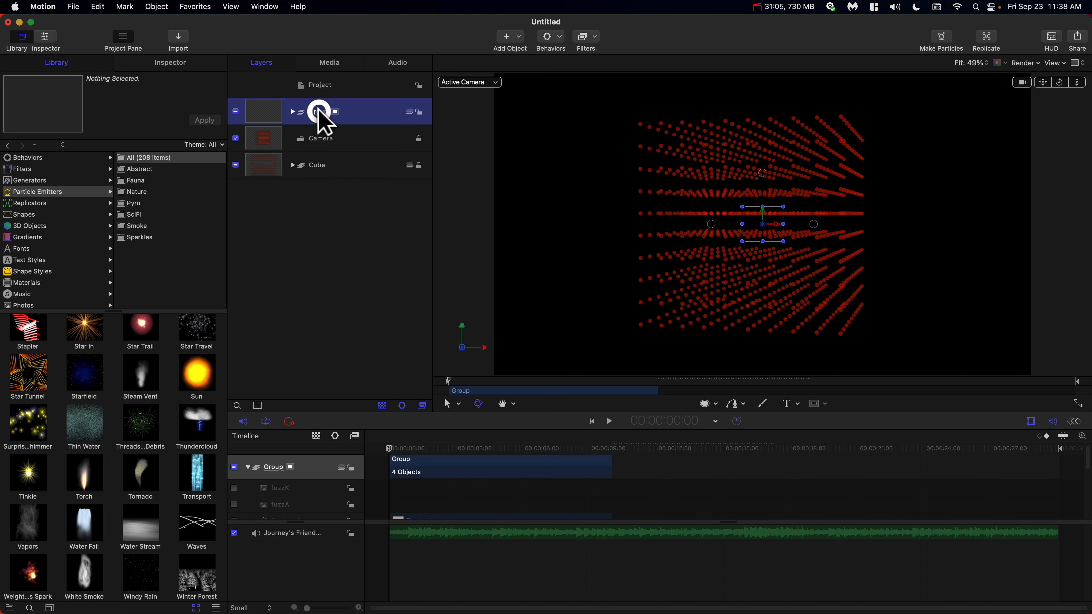
left_click(319, 113)
type("Parti")
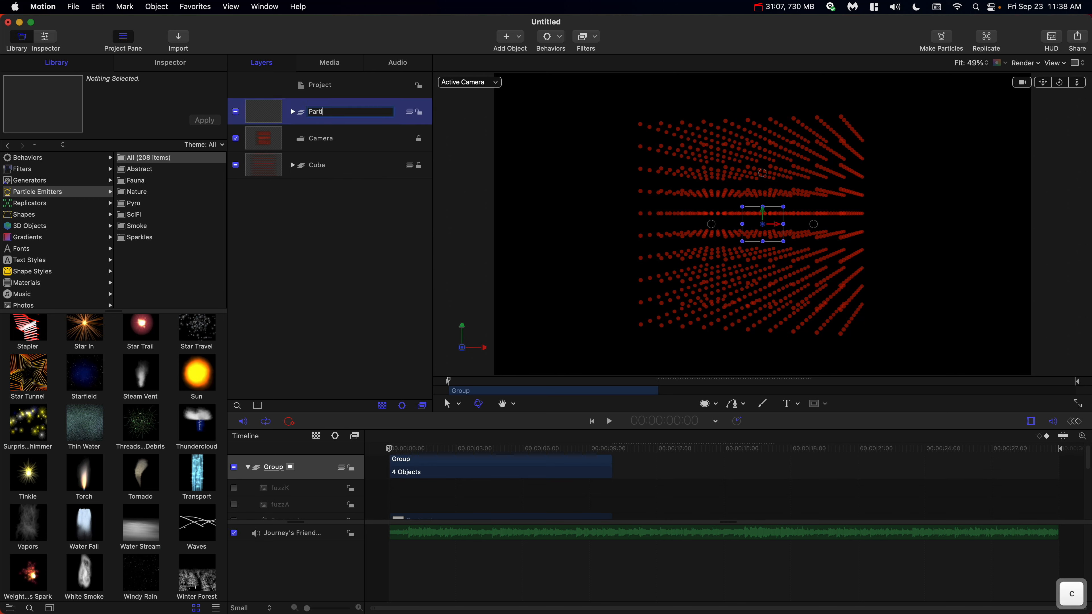
type("cles")
key("Return")
Move the Particles group below the Cube group in the layer stack.
left_click(417, 113)
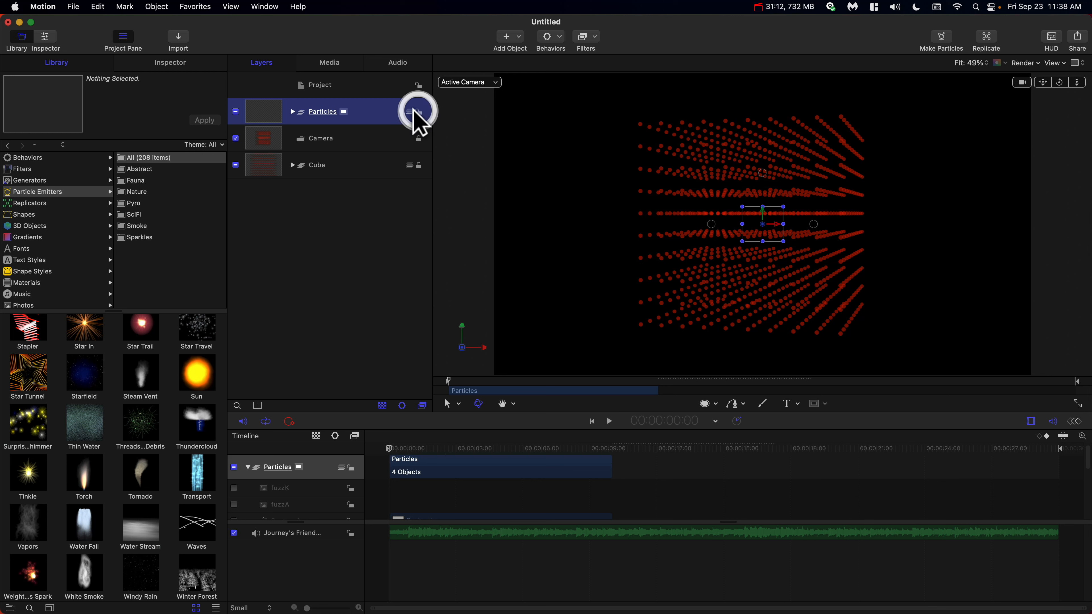
left_click(329, 113)
mouse_move(333, 125)
left_mouse_down()
mouse_move(317, 157)
mouse_move(317, 141)
mouse_move(325, 145)
left_mouse_up()
left_click(338, 194)
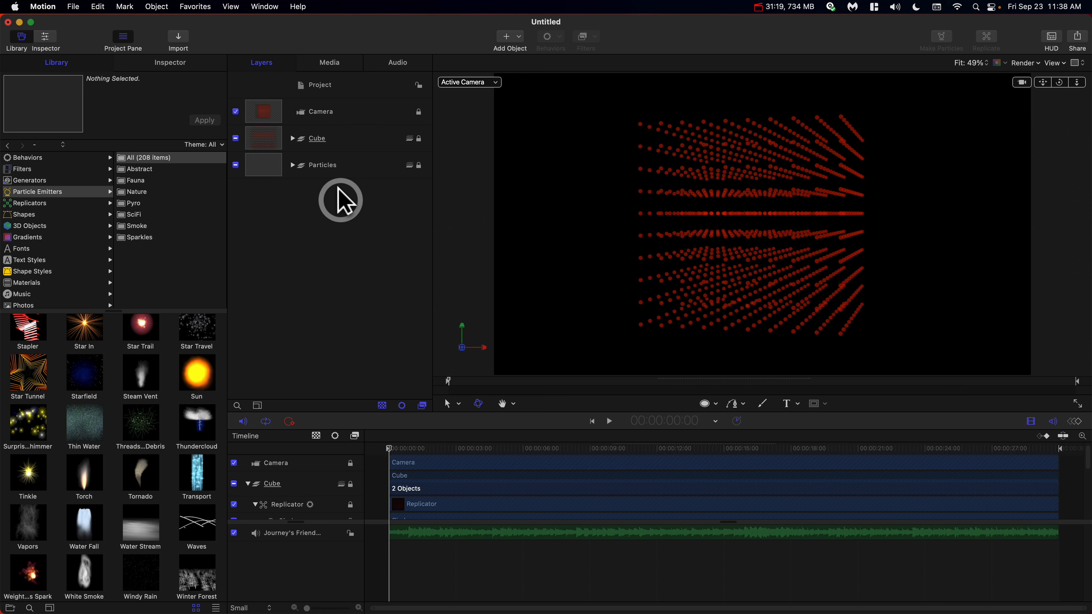
Expand the Particles group and unlock it.
left_click(324, 166)
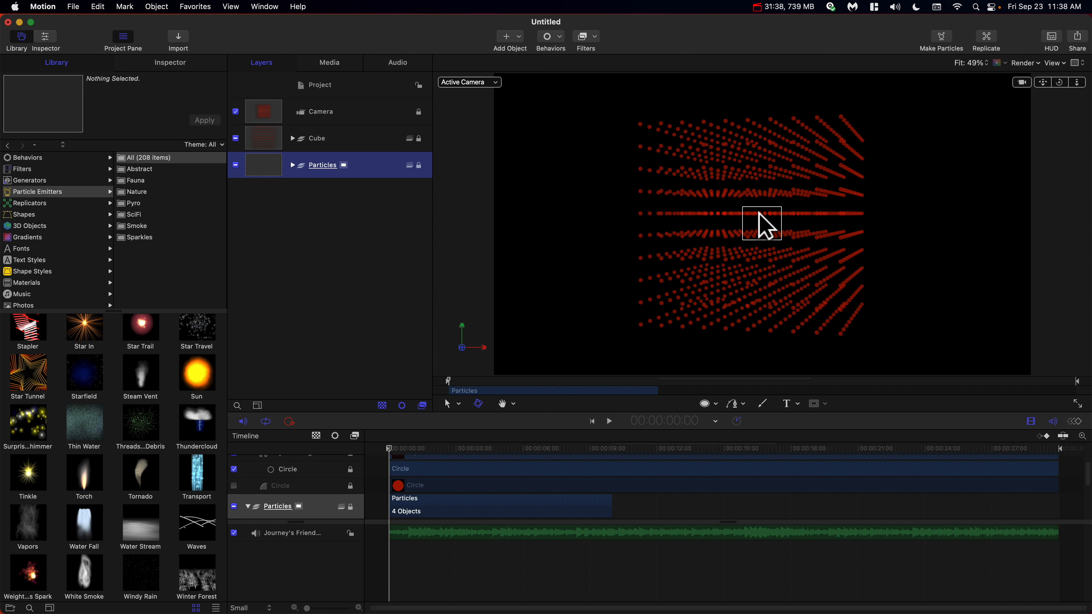
left_click(293, 165)
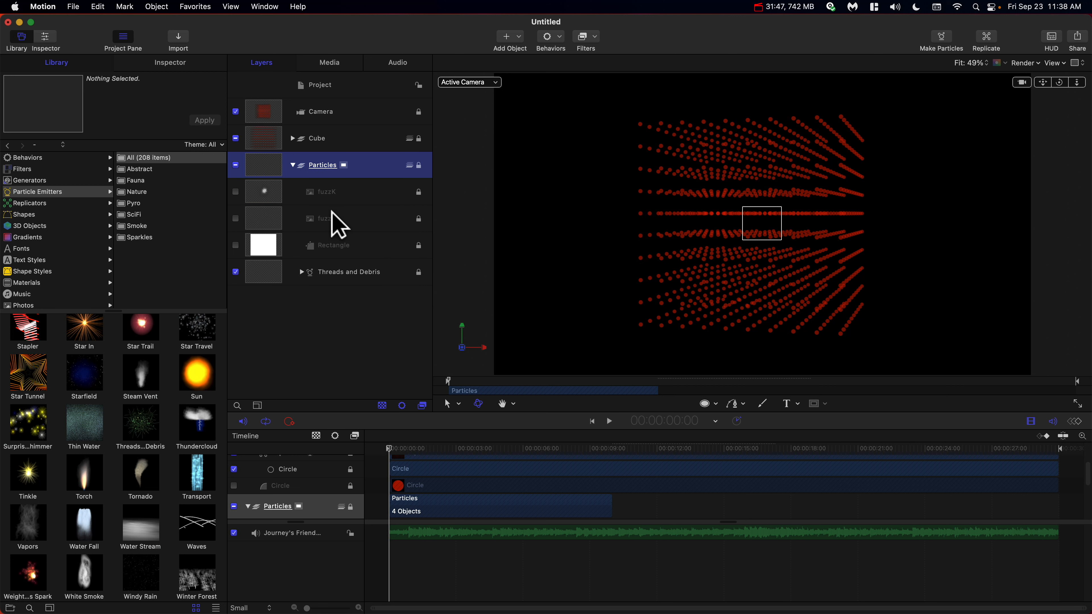
left_click(418, 166)
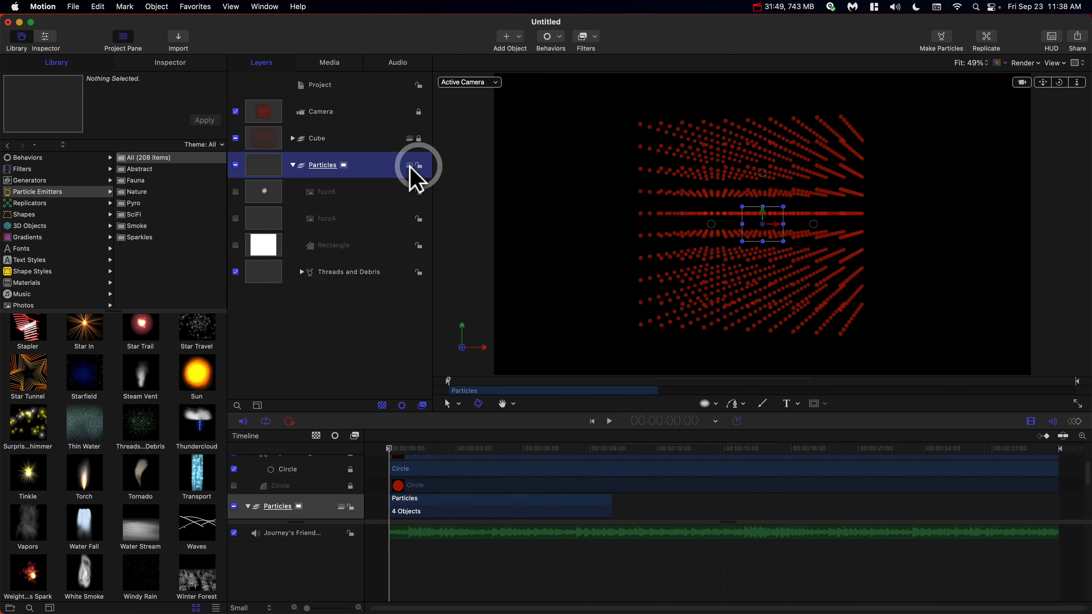
Delete the fuzzA layer and the center emitter inside Threads and Debris.
left_click(338, 216)
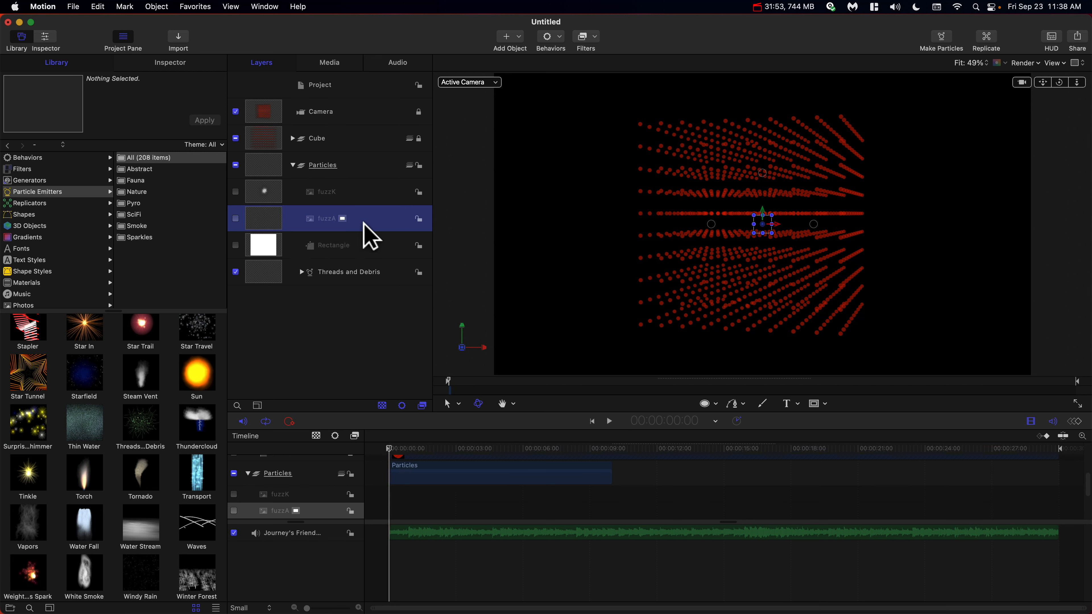
key("BackSpace")
left_click(302, 245)
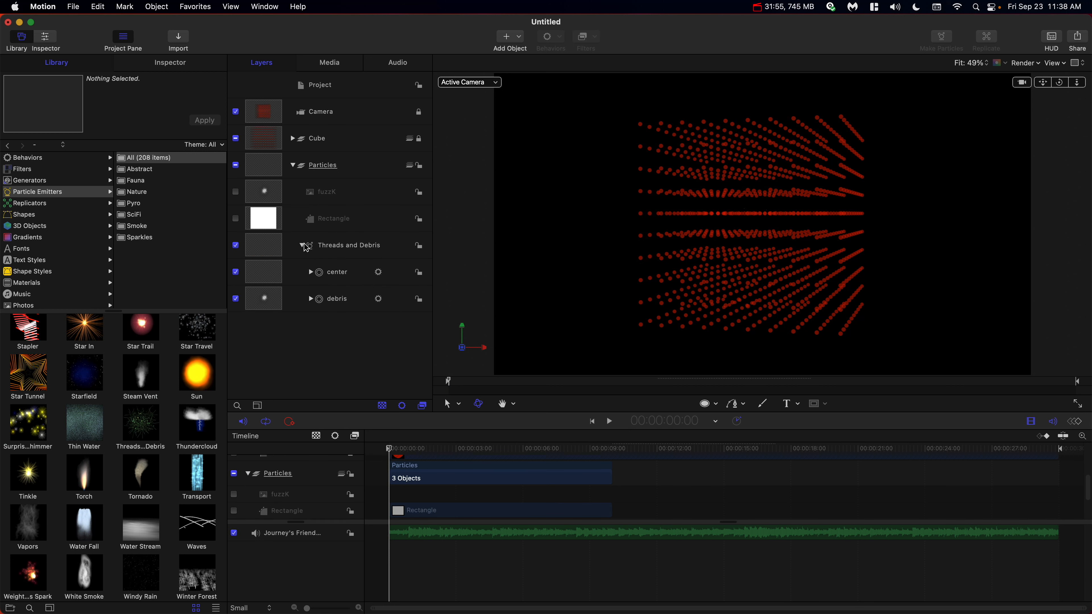
left_click(355, 271)
key("BackSpace")
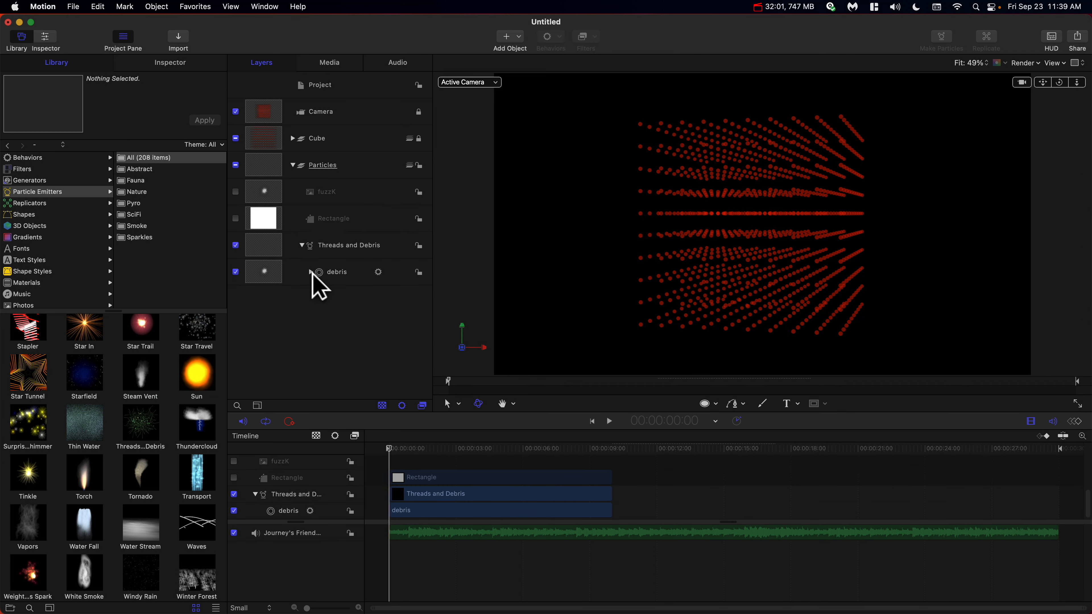
Apply the Burnt Ember gradient preset to the debris cell's Color Over Life.
left_click(311, 272)
left_click(347, 277)
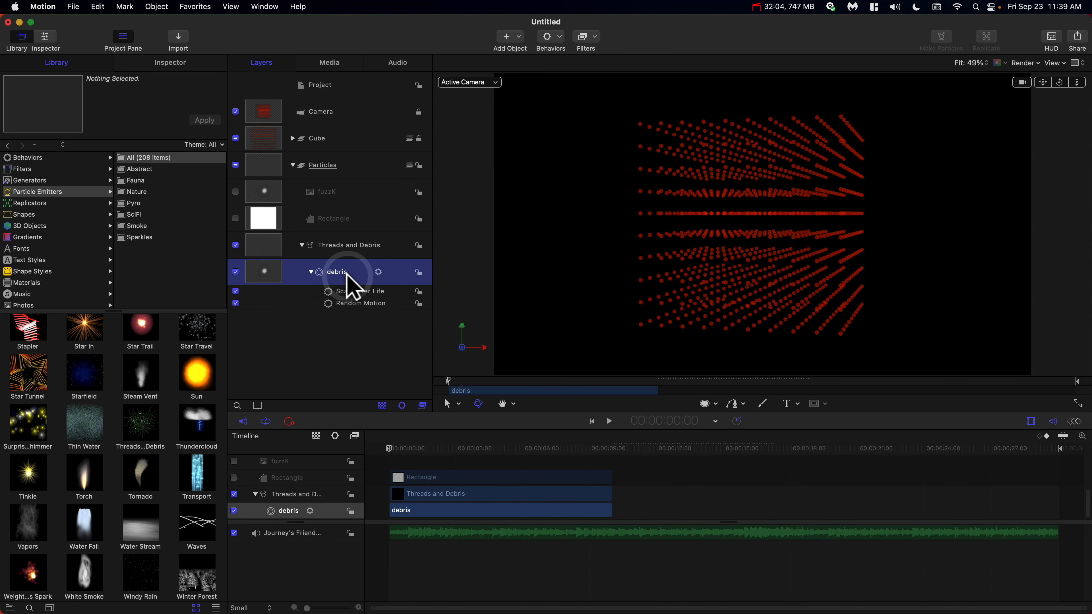
left_click(185, 63)
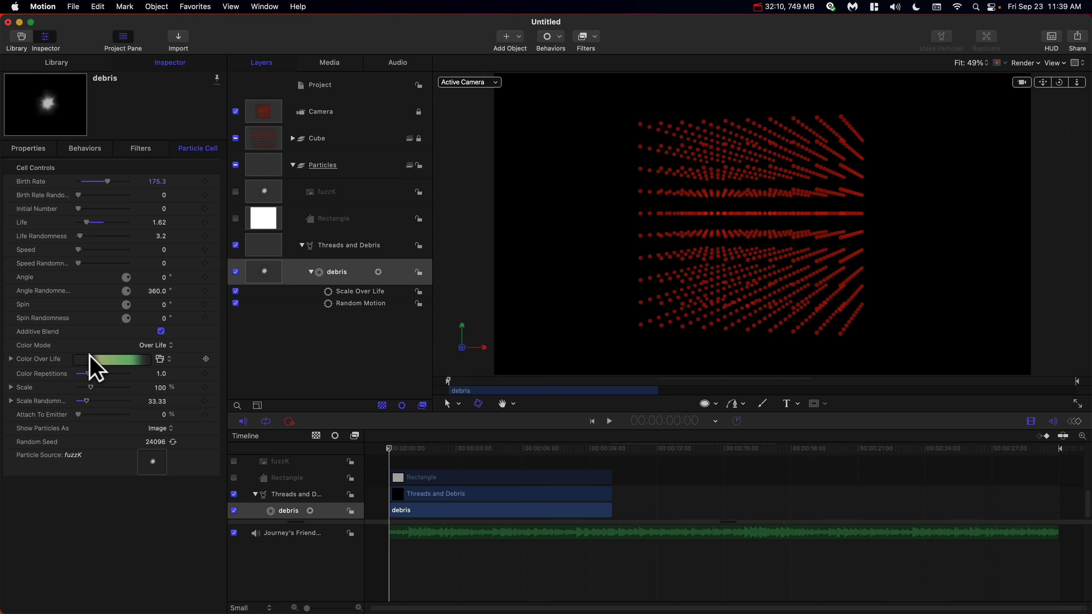
left_click(160, 360)
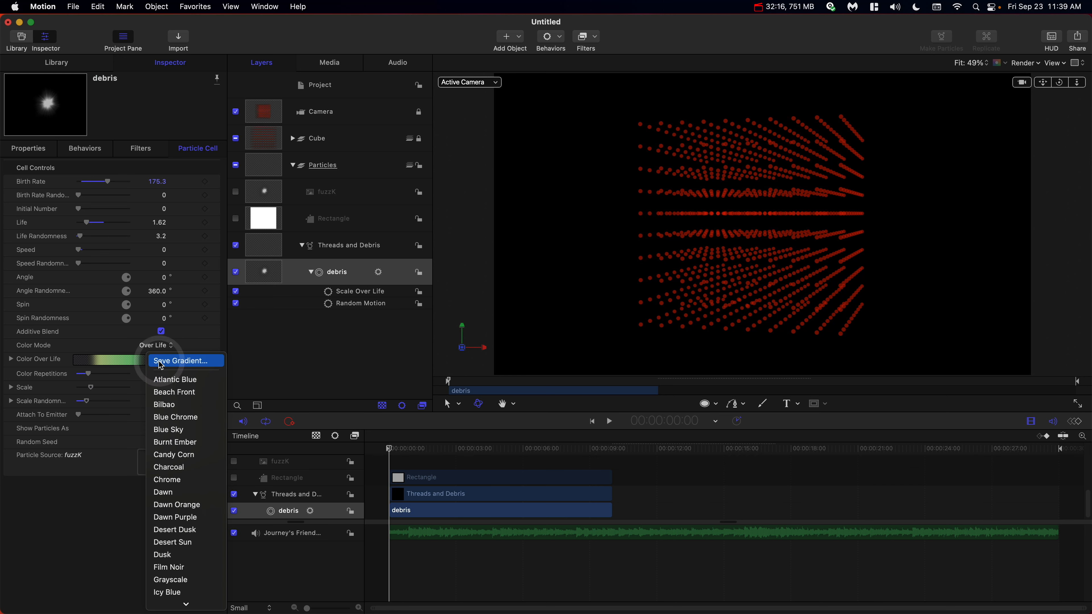
left_click(171, 442)
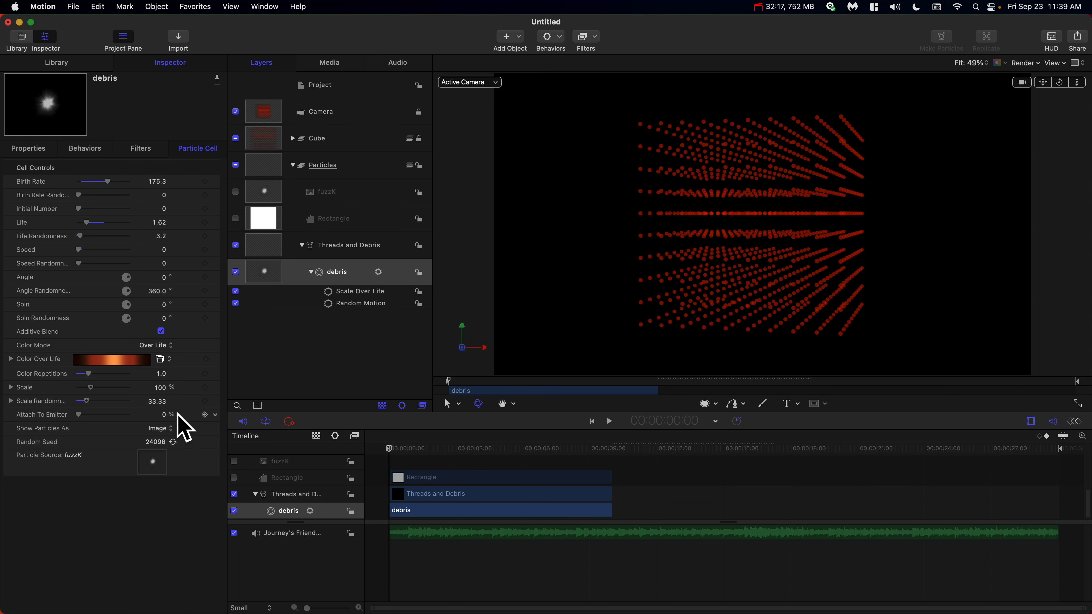
Set the debris Scale Over Life behavior to Natural Scale with Scale At Death at 40%.
left_click(359, 291)
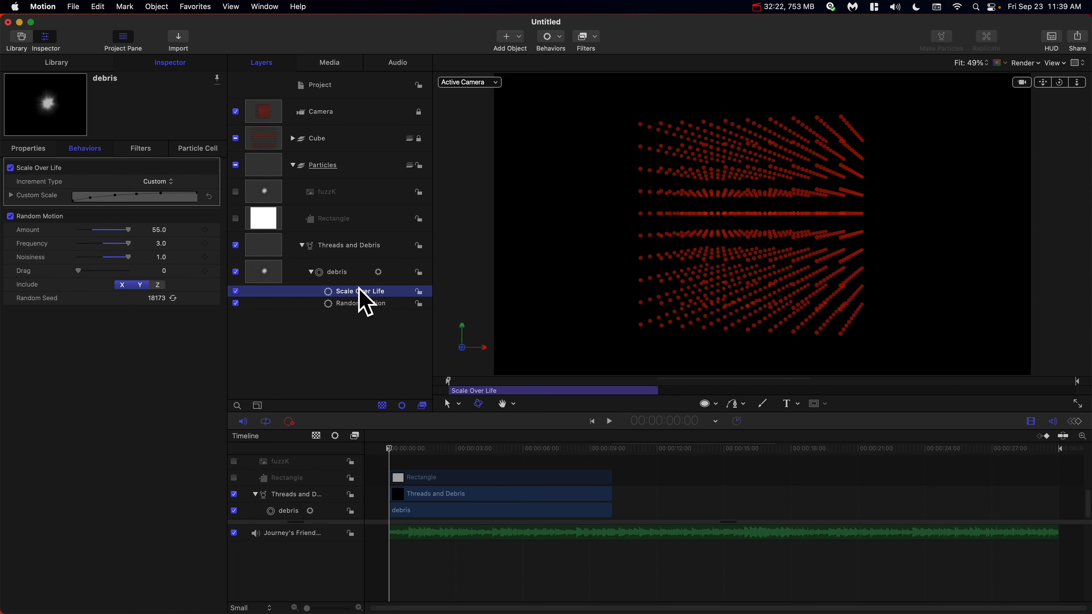
left_click(153, 182)
left_click(155, 182)
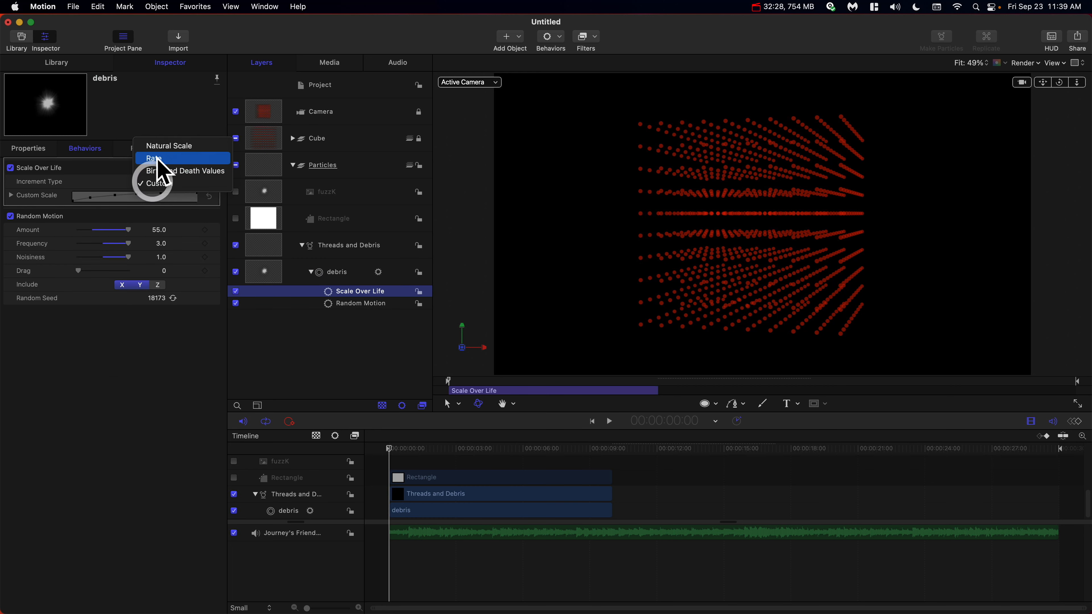
left_click(156, 150)
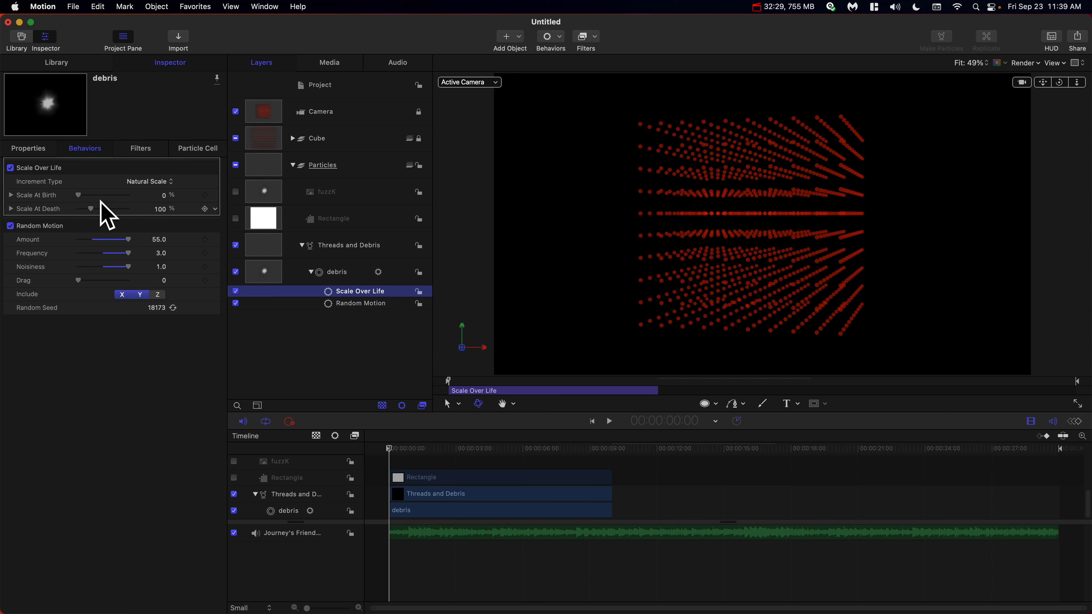
left_click(159, 209)
type("40")
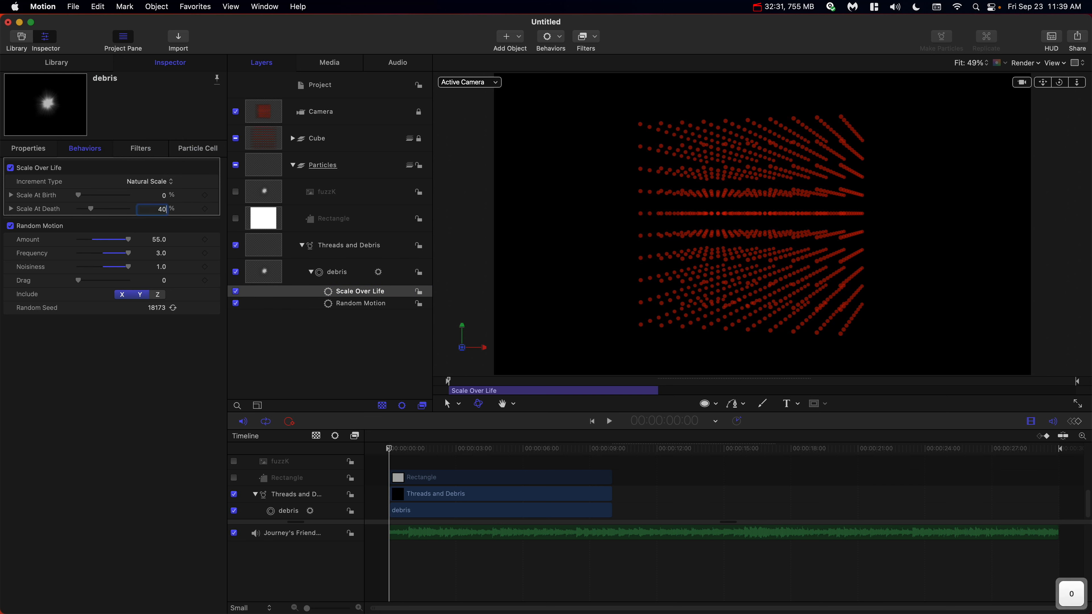
key("Return")
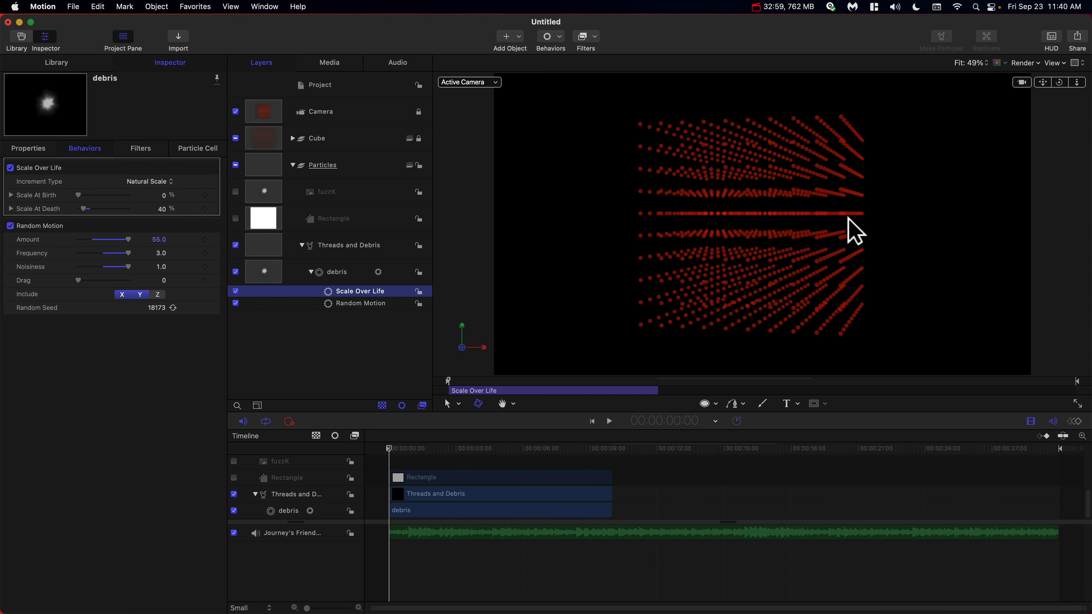
Rename the Threads and Debris emitter to Debris.
left_click(970, 63)
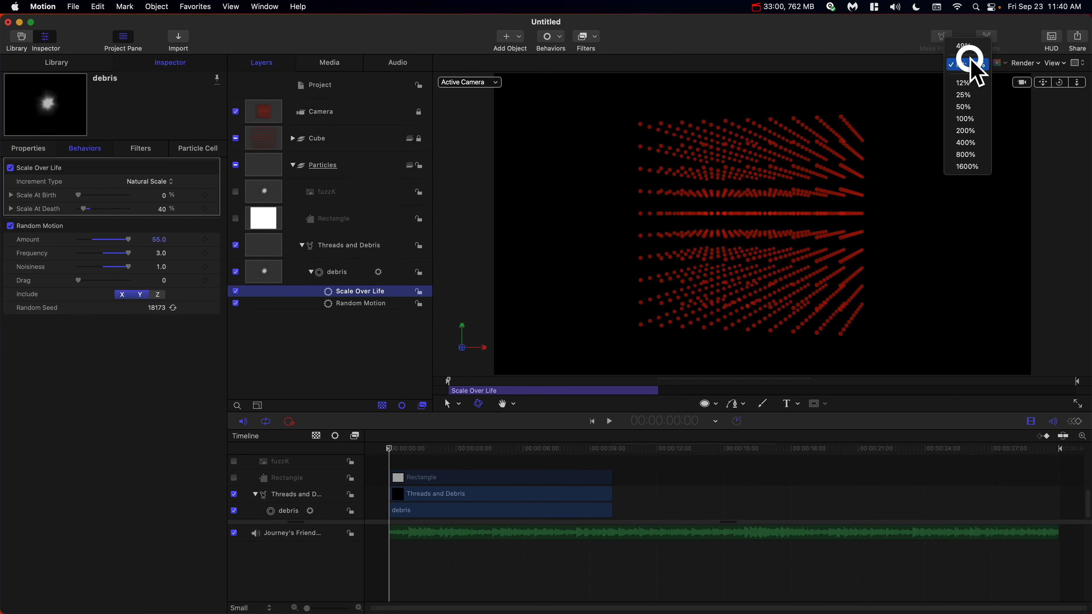
left_click(968, 95)
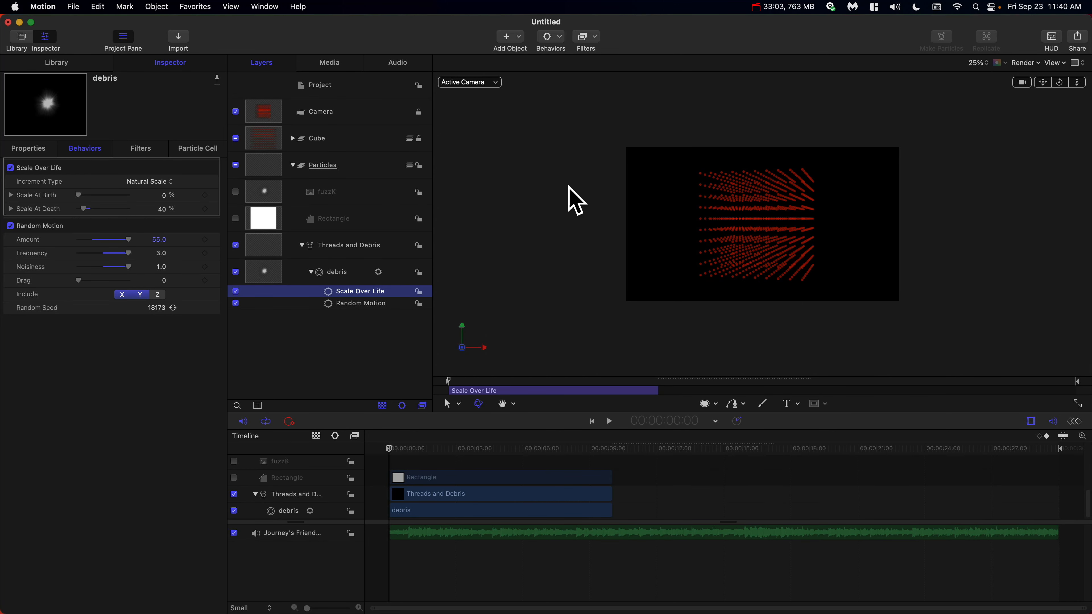
left_click(389, 249)
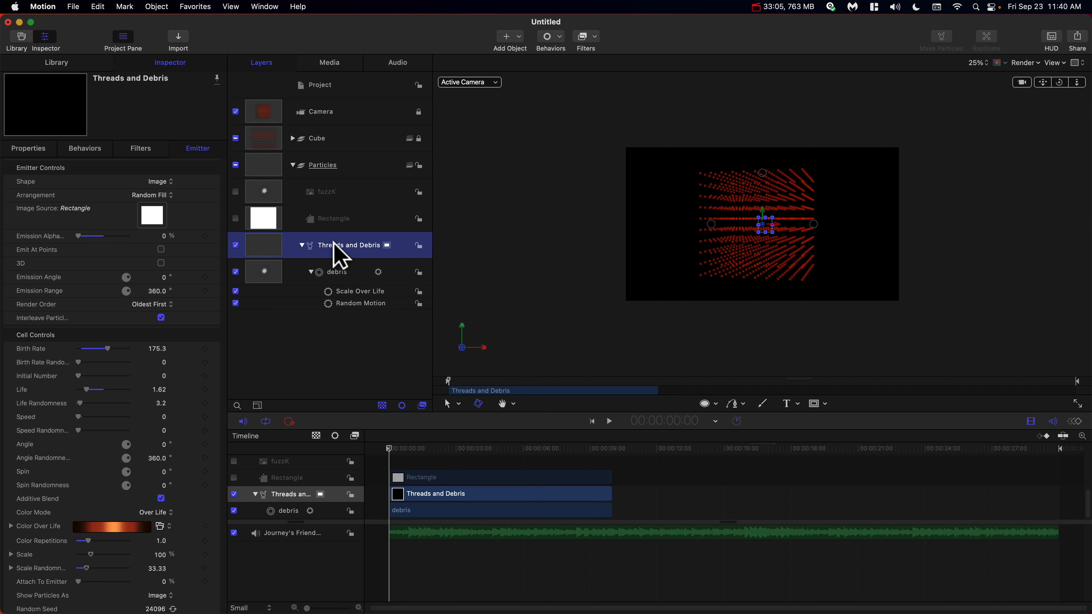
double_click(360, 246)
left_click_drag(359, 246, 277, 244)
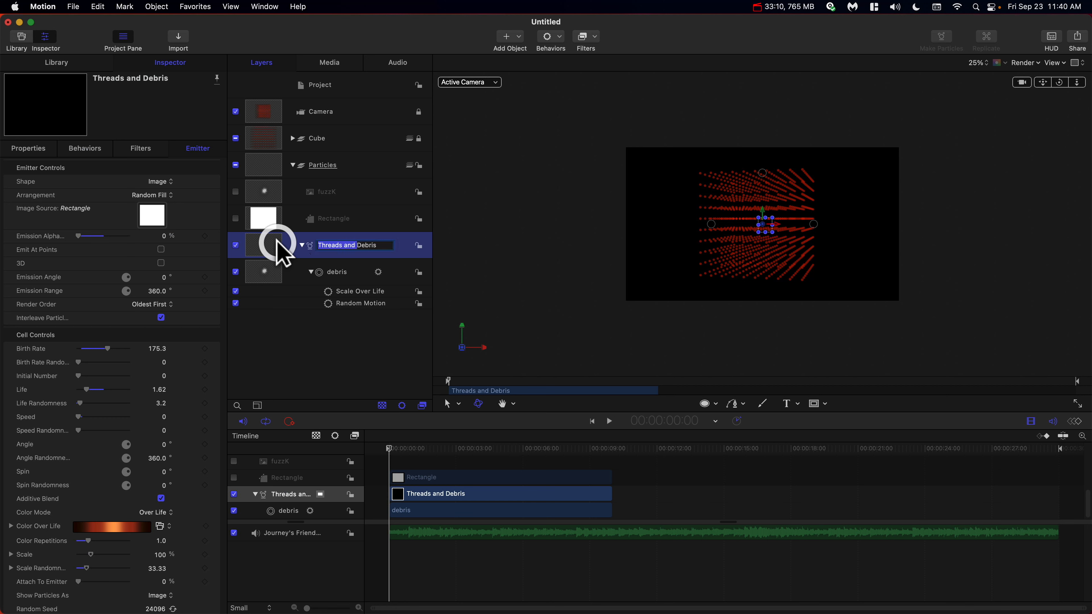
key("BackSpace")
key("Return")
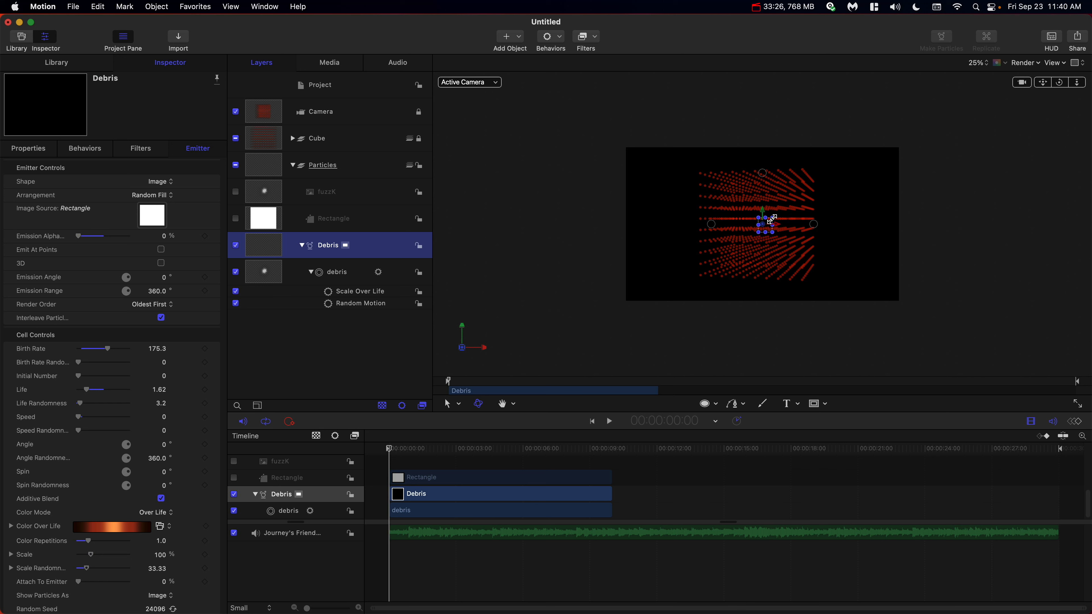
Enlarge the Debris emitter's rectangle shape to span the full frame width and extend beyond its height.
left_click_drag(772, 219, 923, 179)
left_click_drag(850, 219, 813, 217)
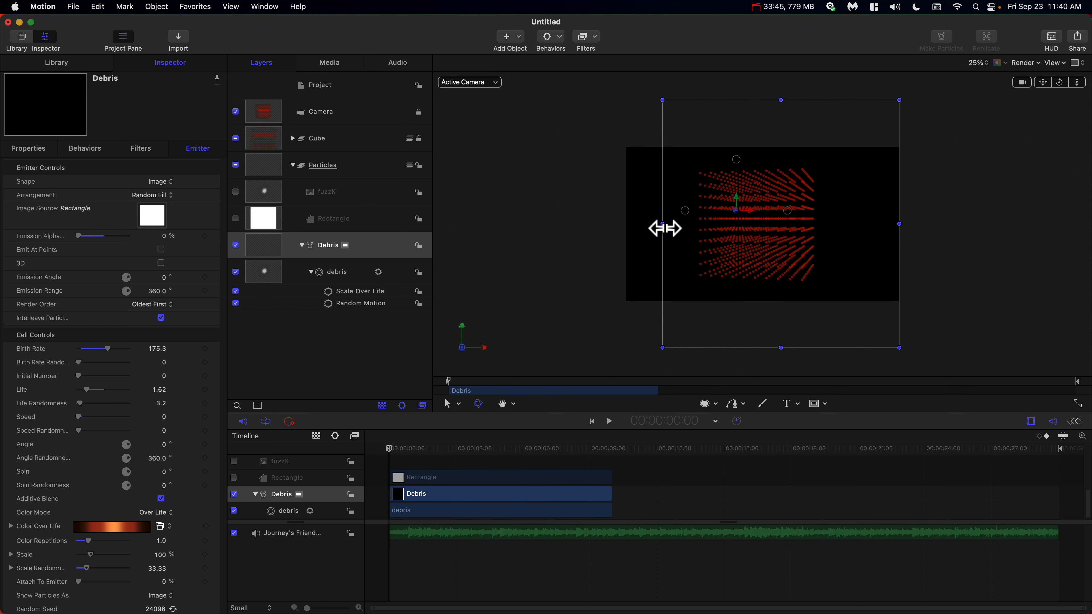
left_click_drag(662, 224, 629, 227)
Move the Debris emitter's anchor point to the centre of the frame.
right_click(745, 228)
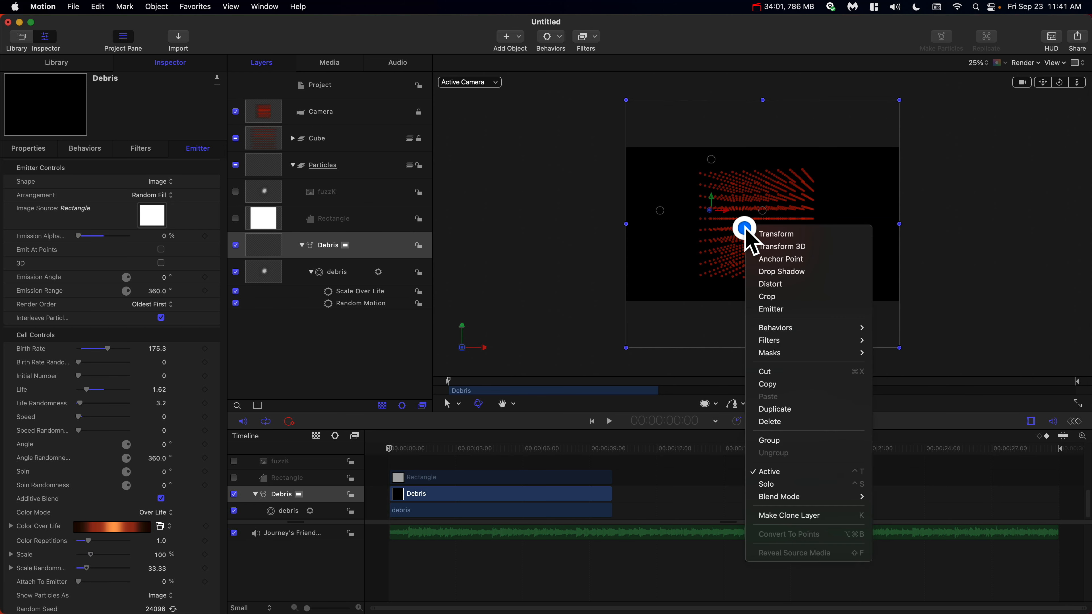
left_click(779, 250)
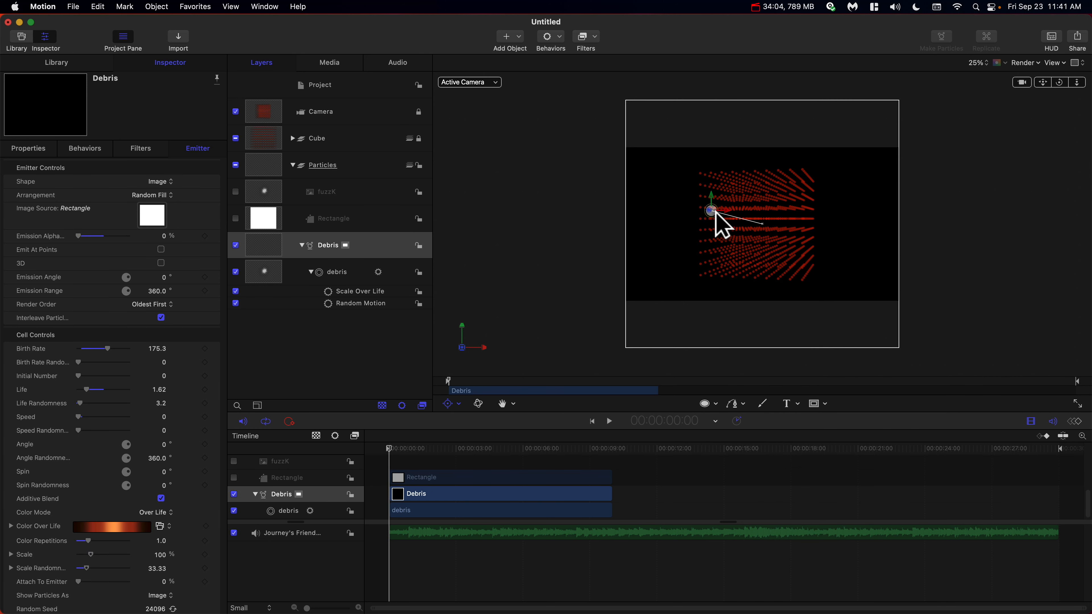
left_click_drag(714, 219, 760, 226)
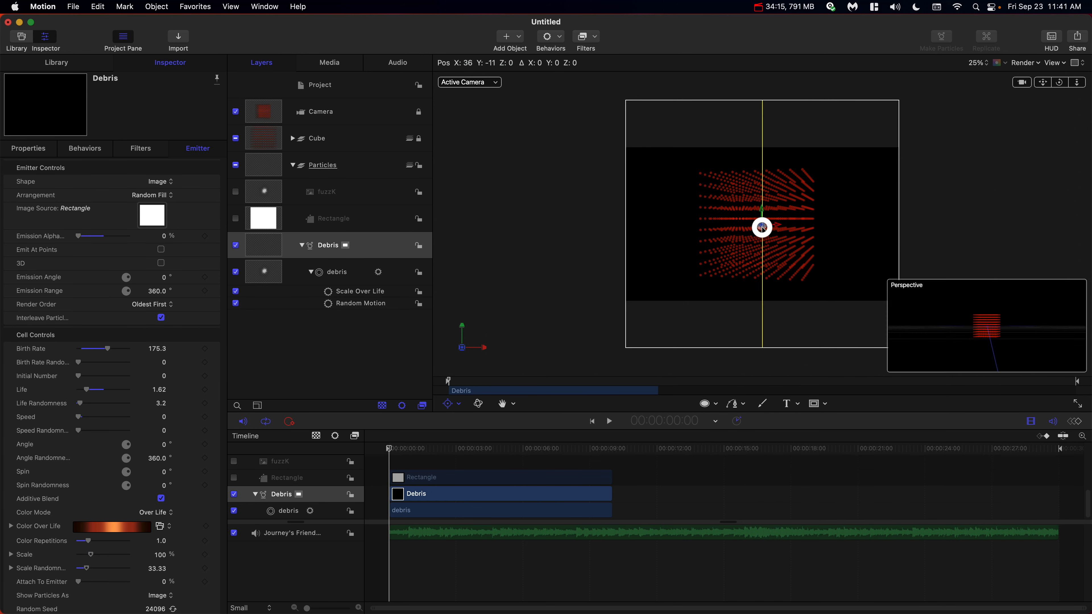
Extend the Debris and Rectangle layers so they end at the project's last frame.
left_click(560, 458)
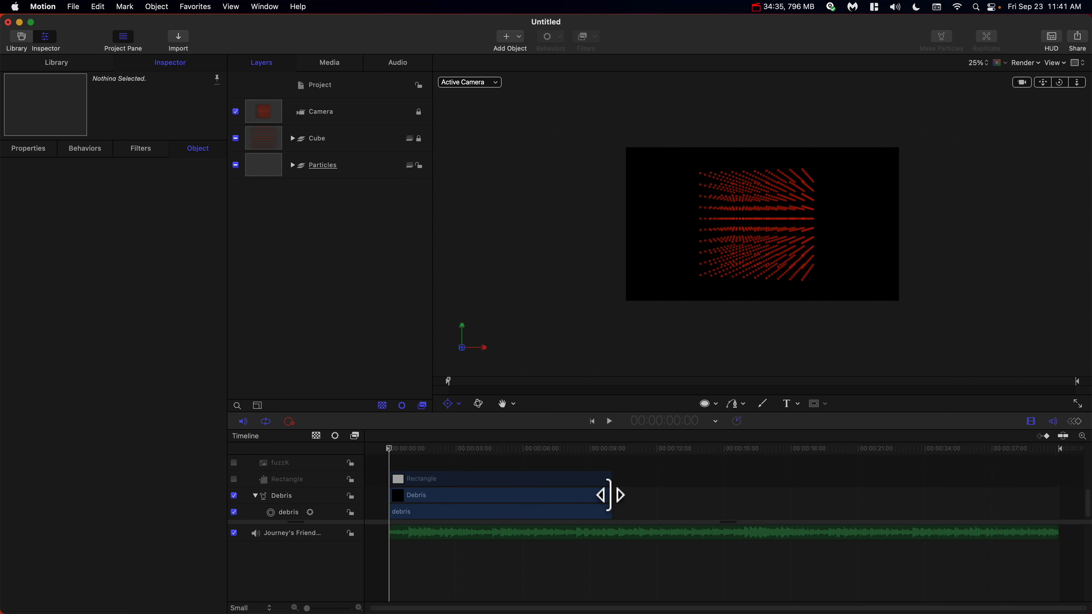
left_click_drag(609, 495, 1059, 512)
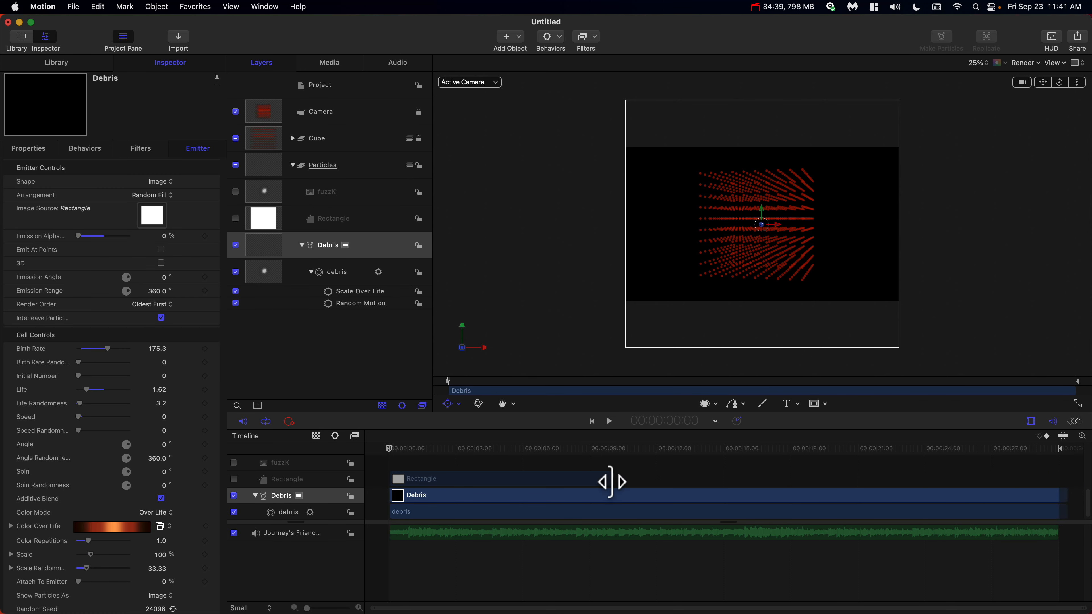
left_click_drag(610, 481, 1065, 488)
left_click(1047, 449)
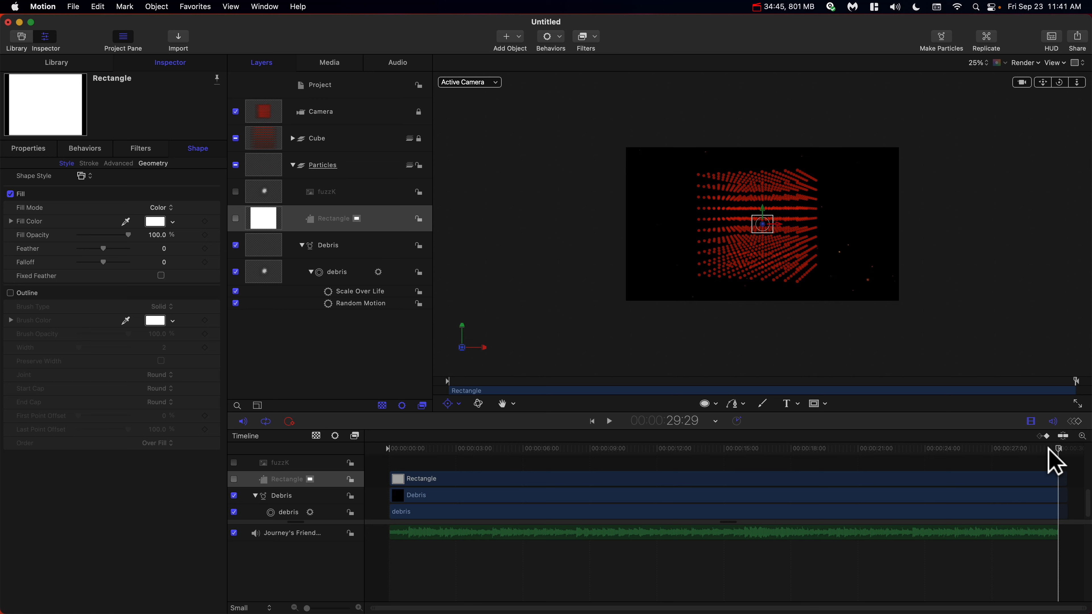
key("o")
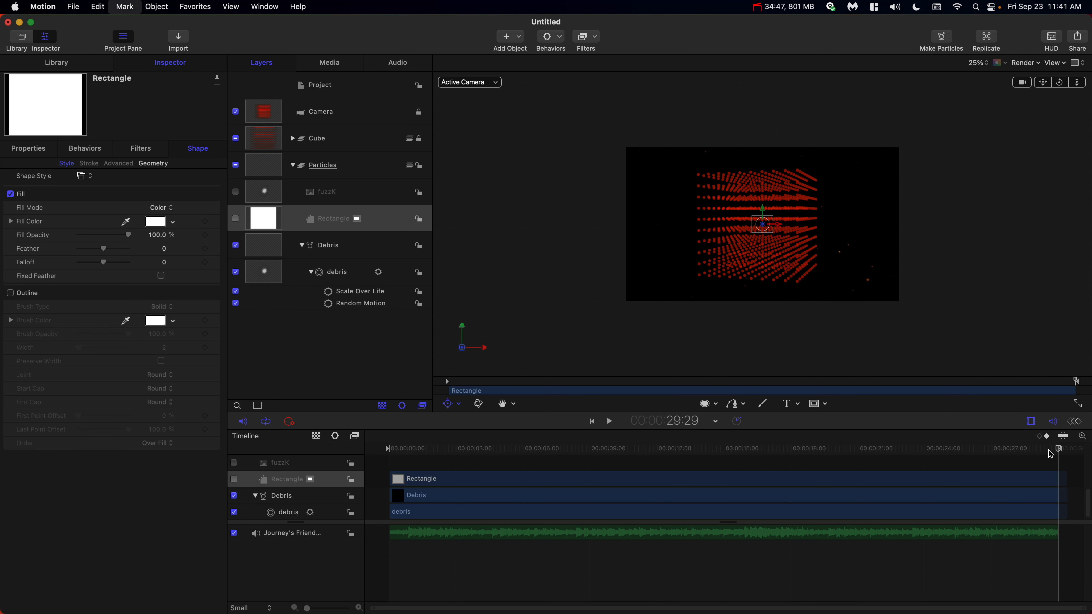
left_click(1042, 498)
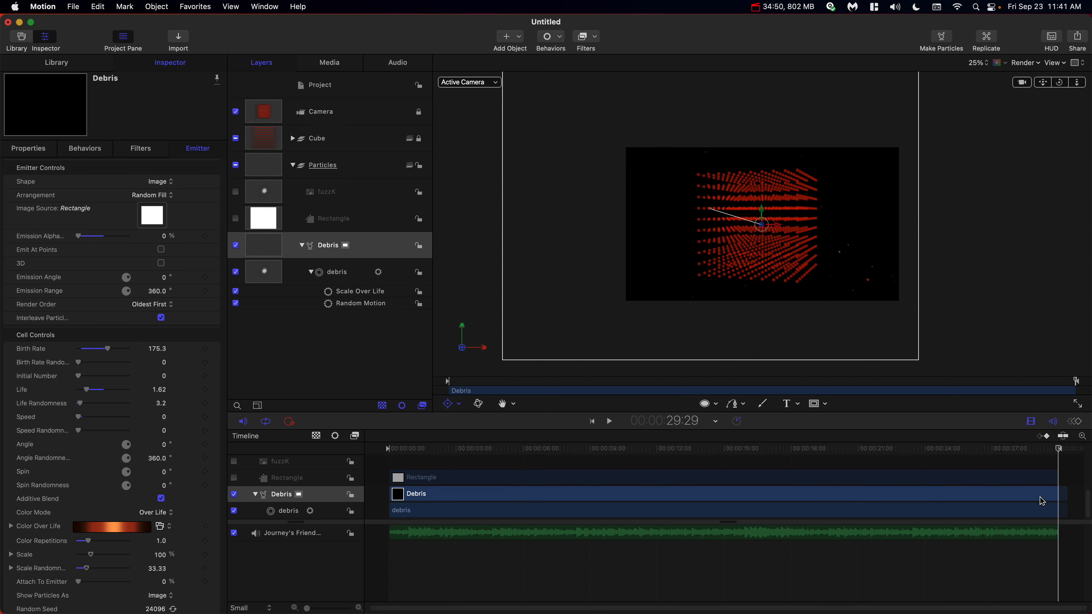
key("o")
Lock and collapse the Particles group.
left_click(414, 168)
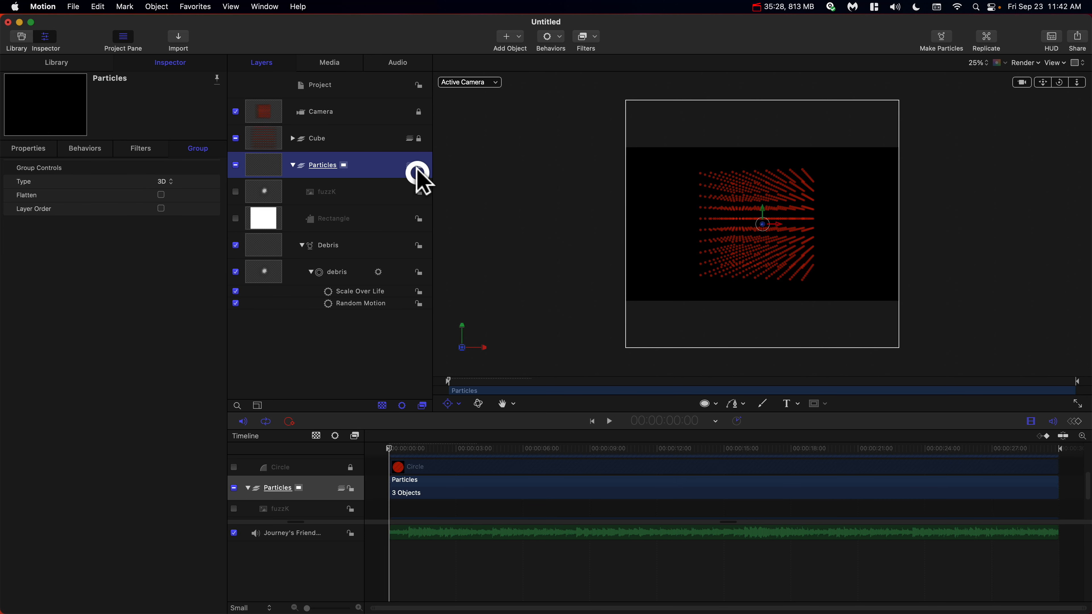
left_click(292, 166)
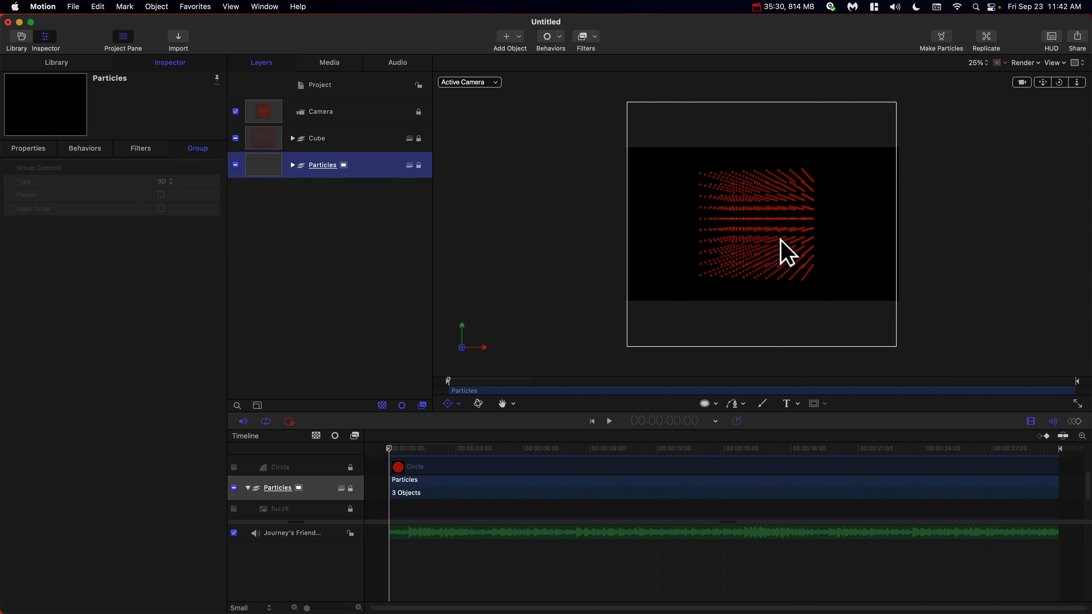
left_click(837, 210)
left_click(918, 204)
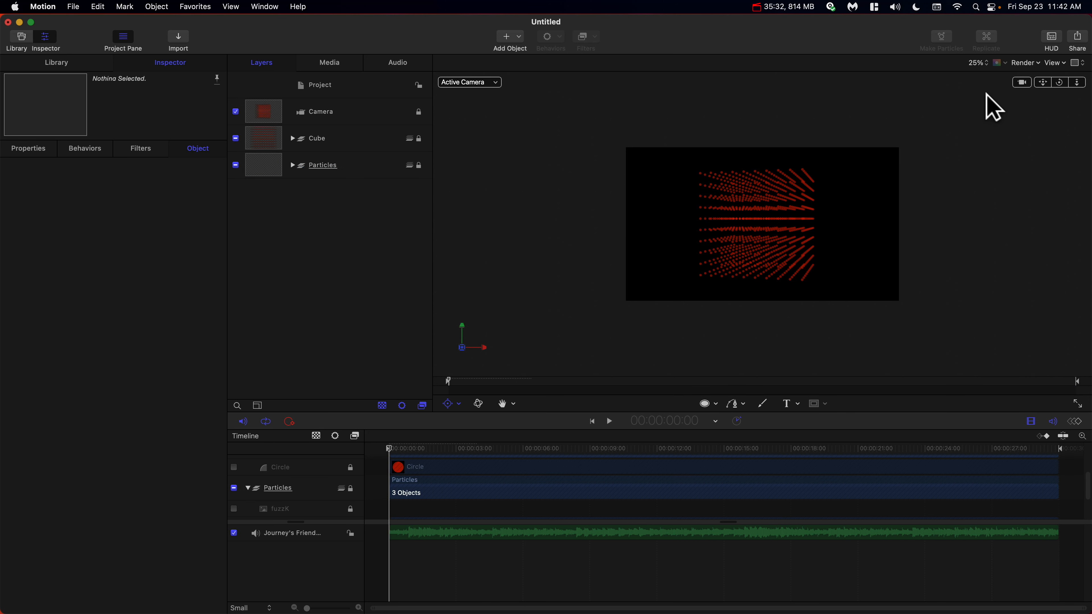
Fit the canvas and preview the animation playback, returning to the start.
left_click(980, 63)
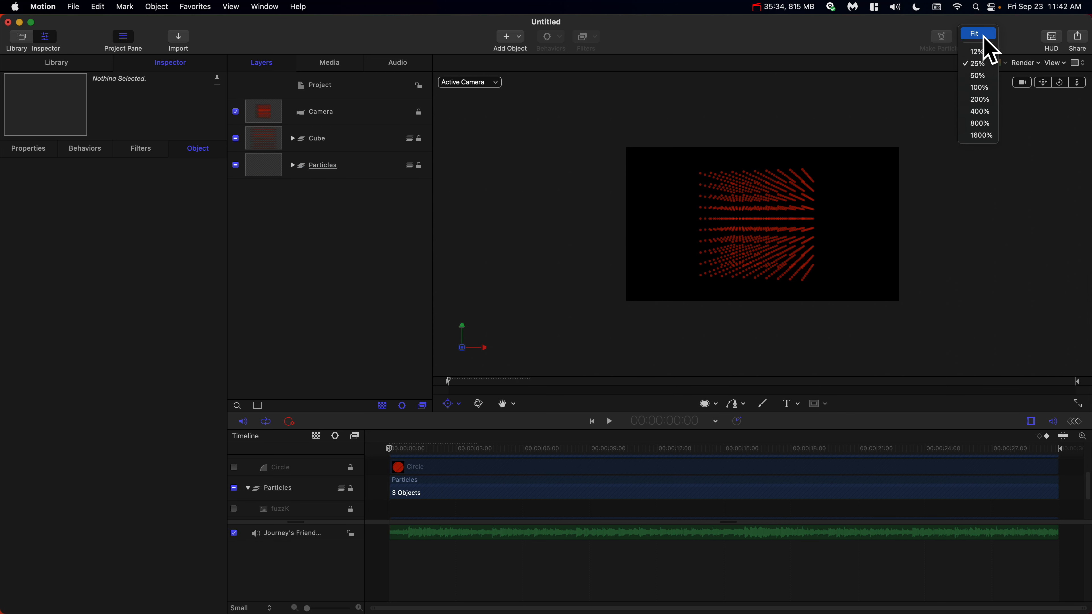
left_click(978, 35)
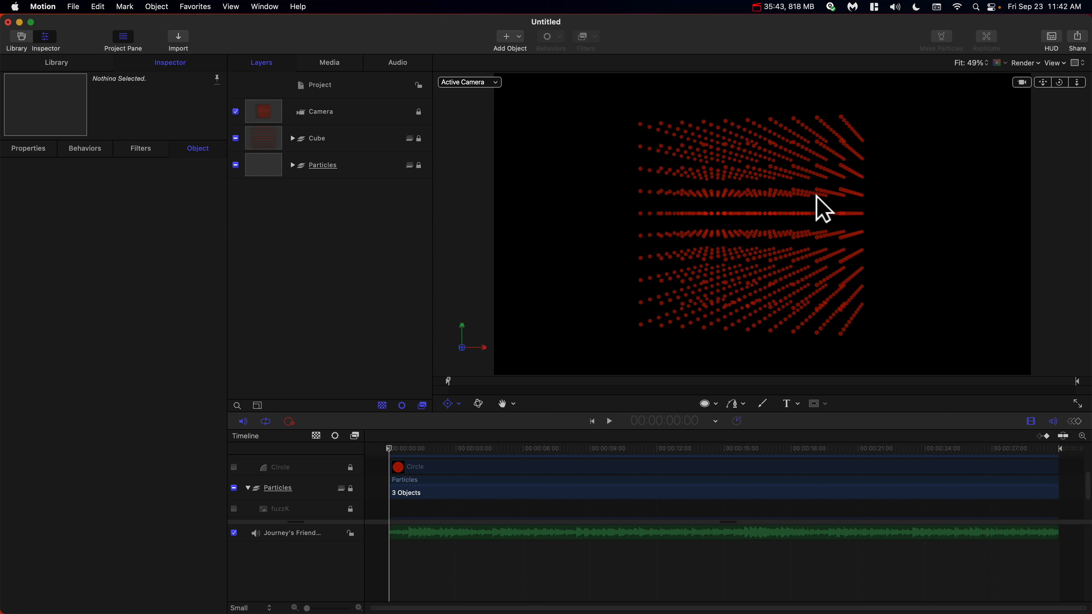
key("super+r")
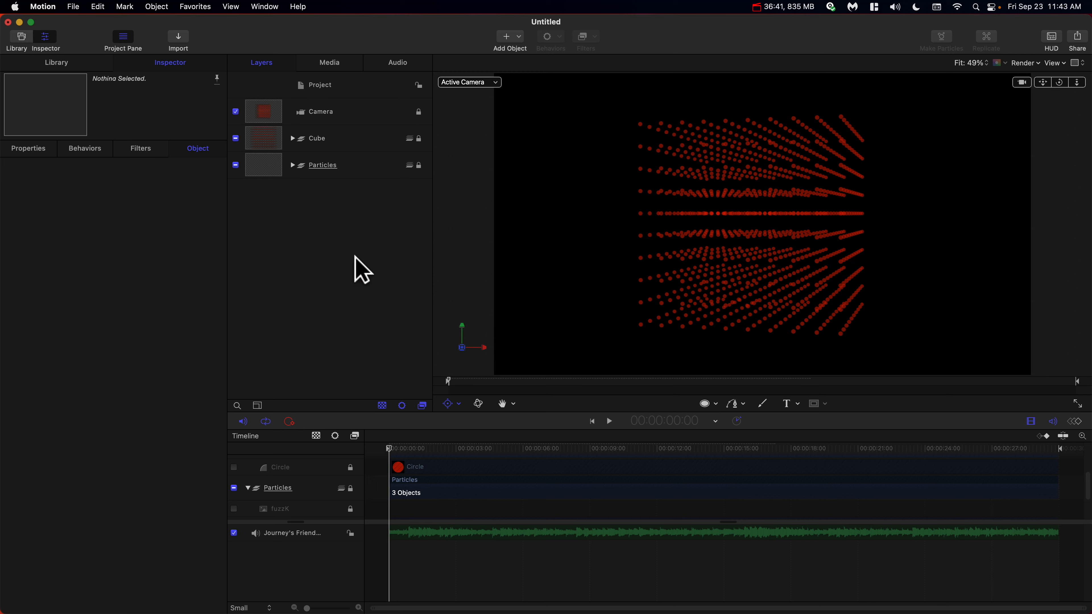
key("space")
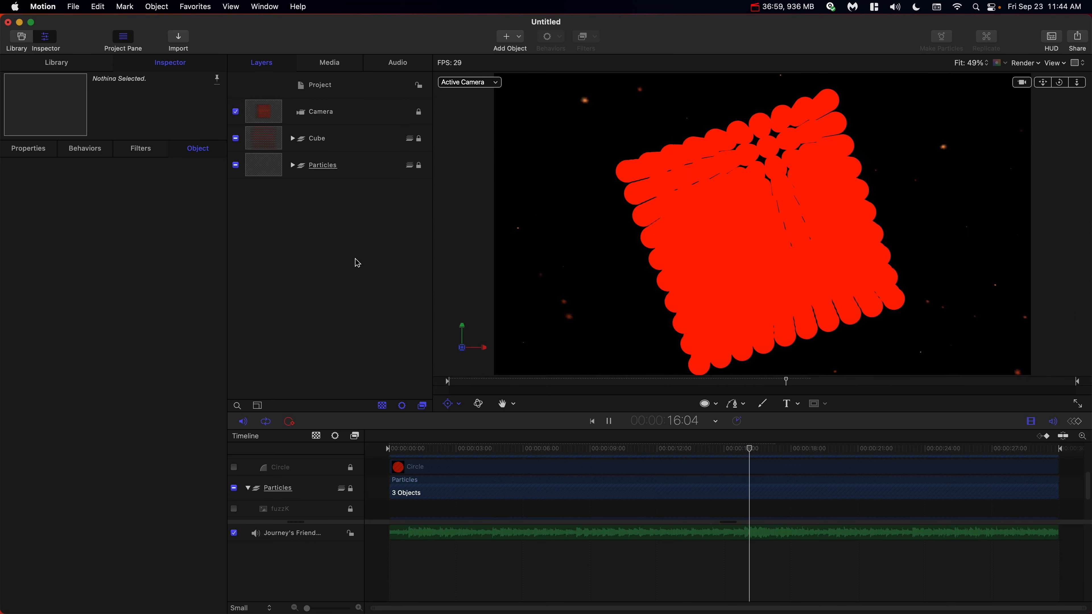
key("space")
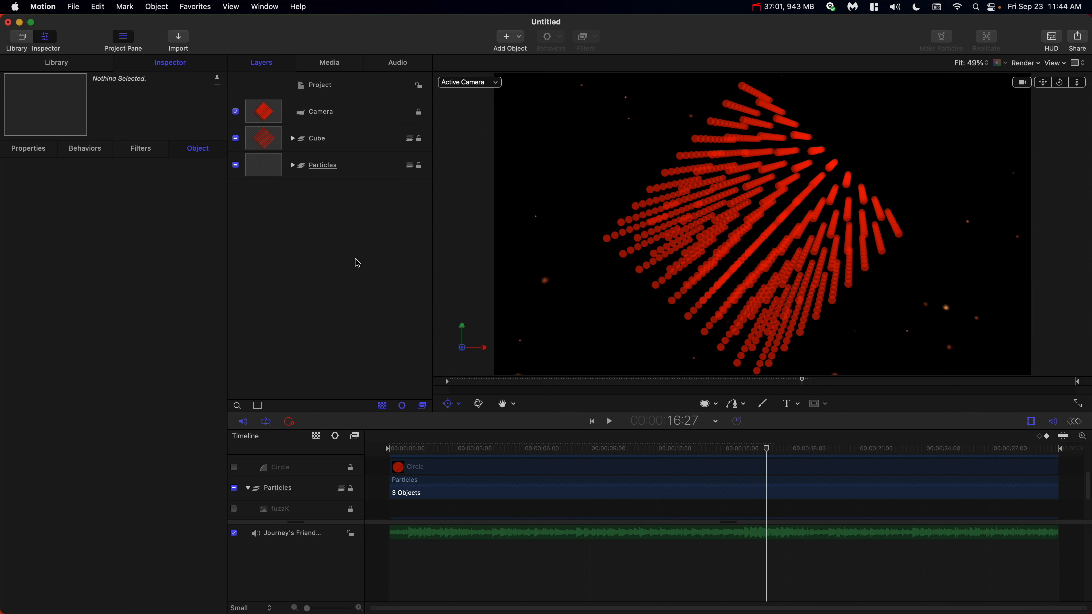
left_click_drag(402, 451, 360, 446)
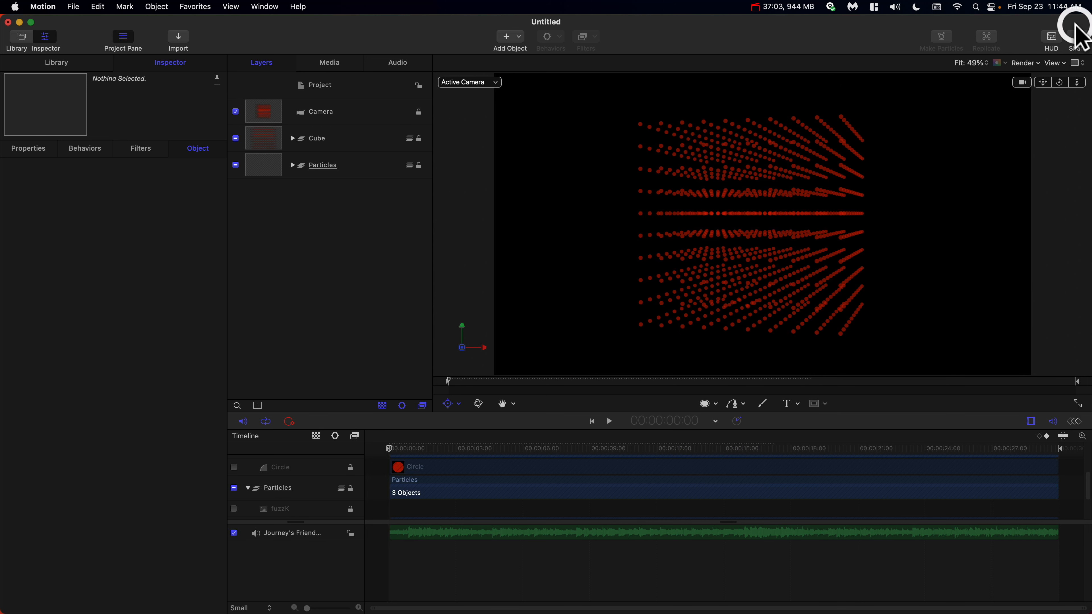
Export the project as a movie, reviewing the Settings and Render options before continuing.
left_click(1075, 38)
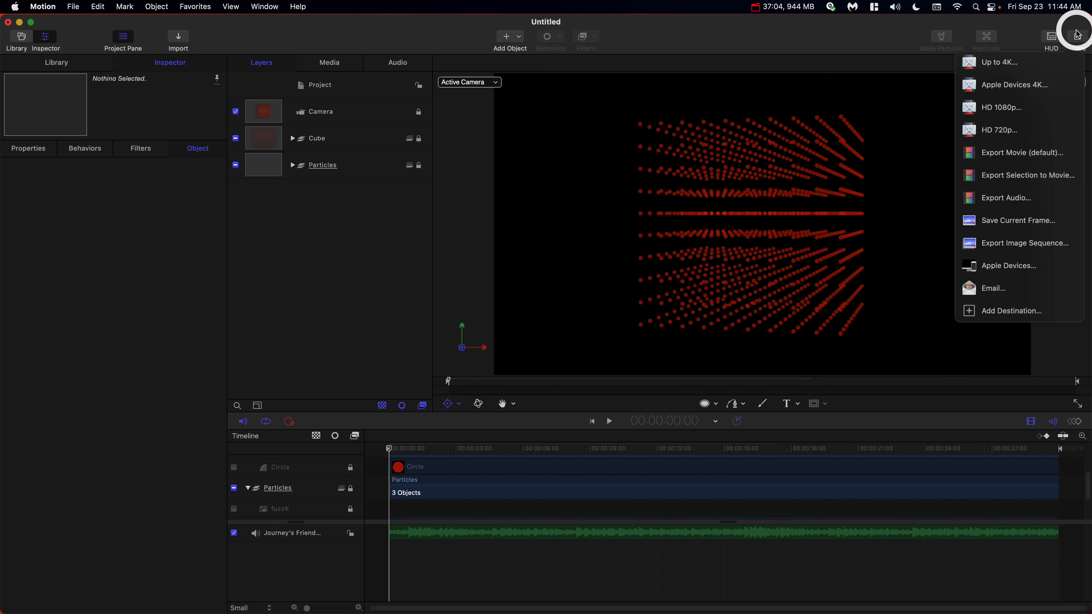
left_click(1042, 157)
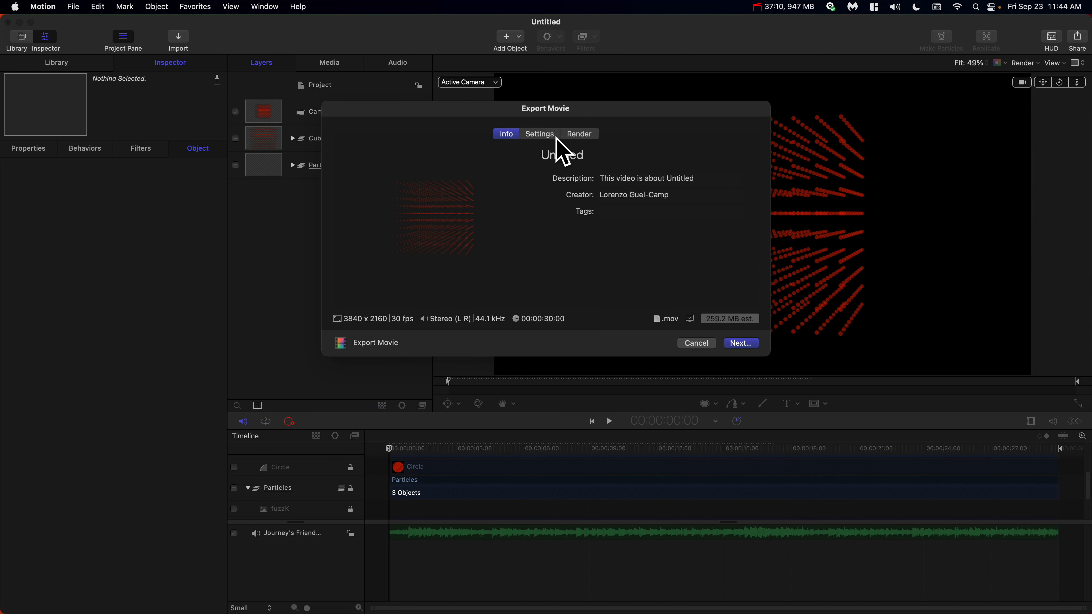
left_click(554, 137)
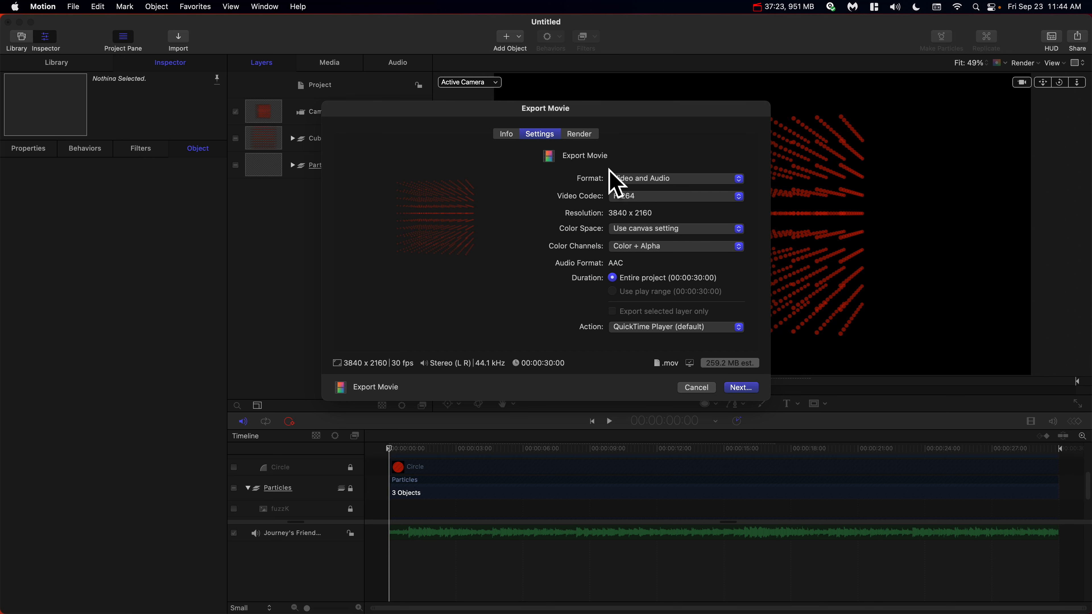
left_click(590, 137)
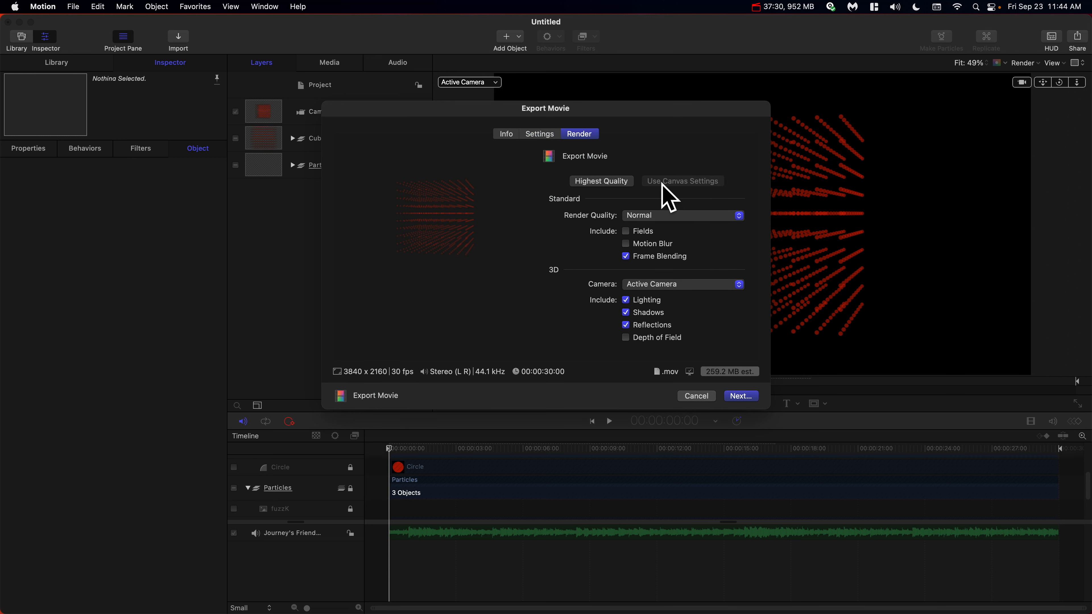
left_click(740, 396)
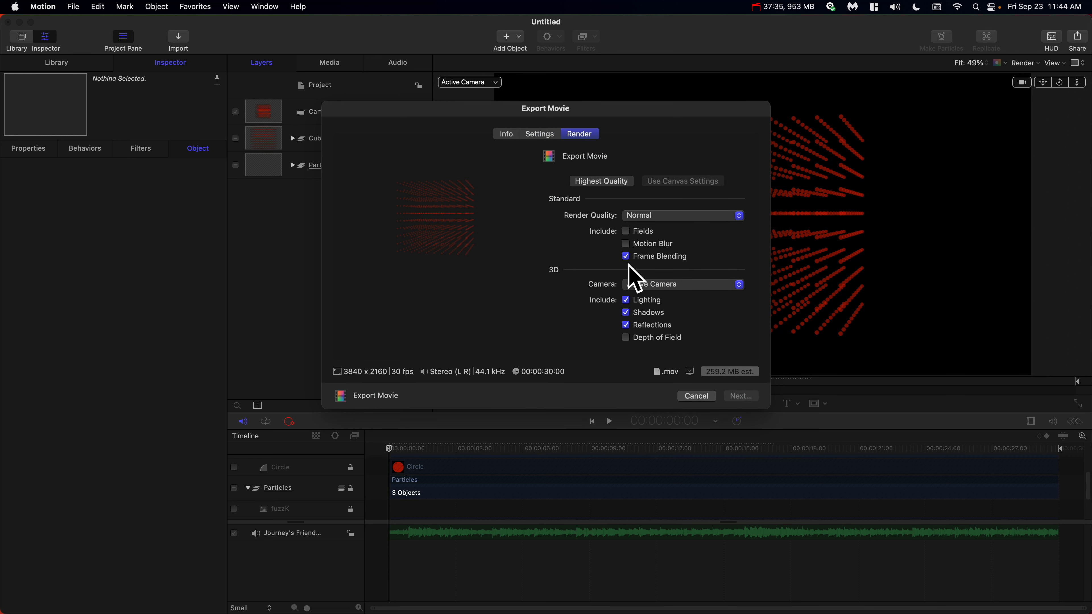